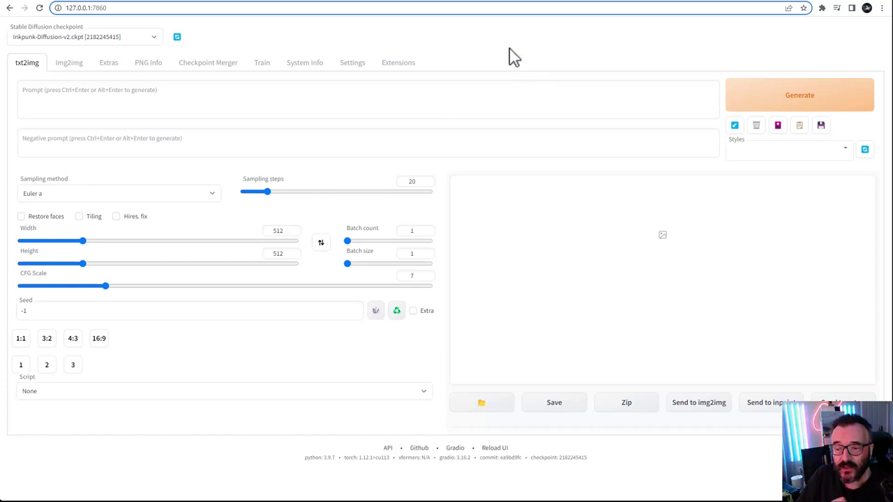
# - Open the Extensions tab's Install from URL form after browsing the Available extensions
pyautogui.click(399, 69)
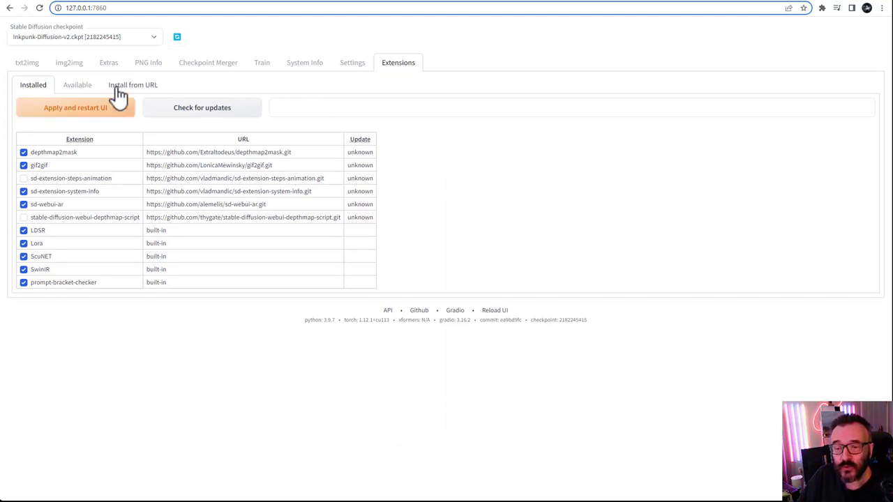
pyautogui.click(78, 86)
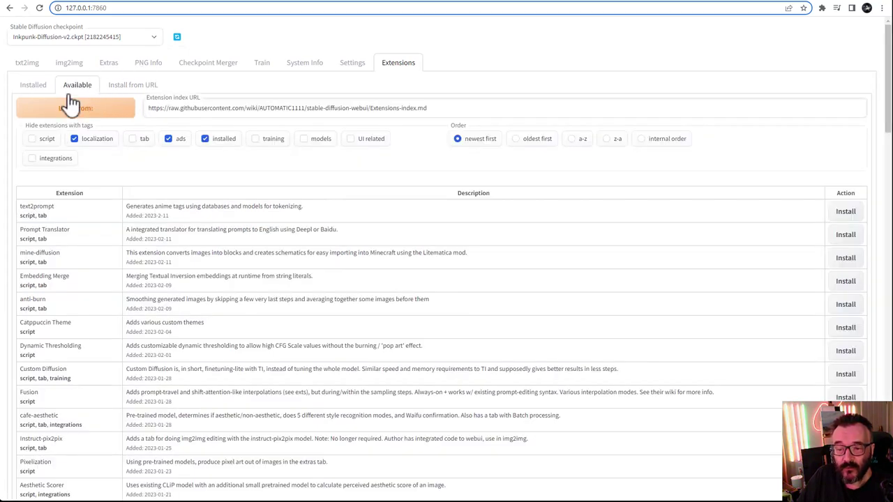
pyautogui.scroll(-4, 220, 277)
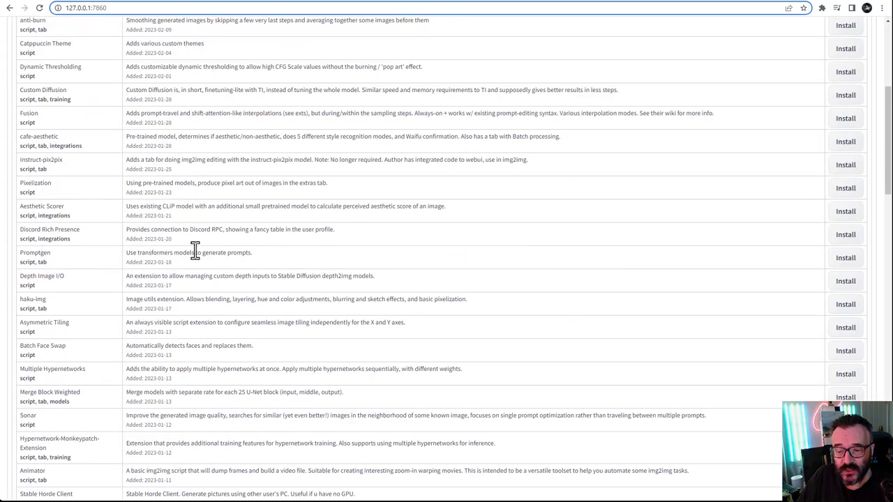
pyautogui.scroll(4, 209, 314)
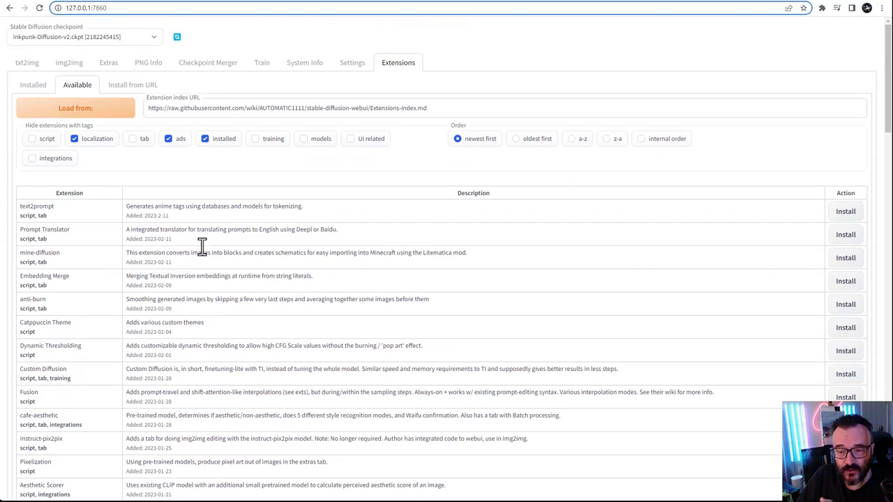
pyautogui.click(124, 89)
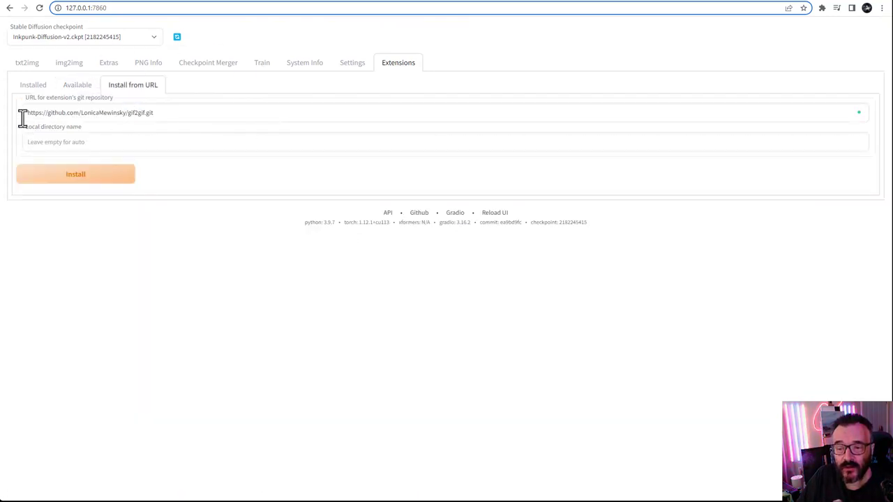
pyautogui.click(442, 1)
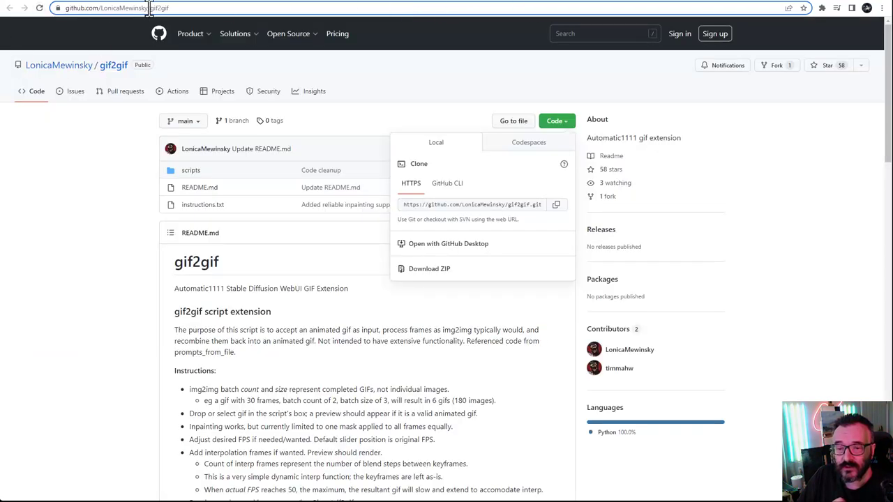
# - Copy the gif2gif repository's HTTPS clone URL from GitHub's Code dropdown
pyautogui.click(563, 123)
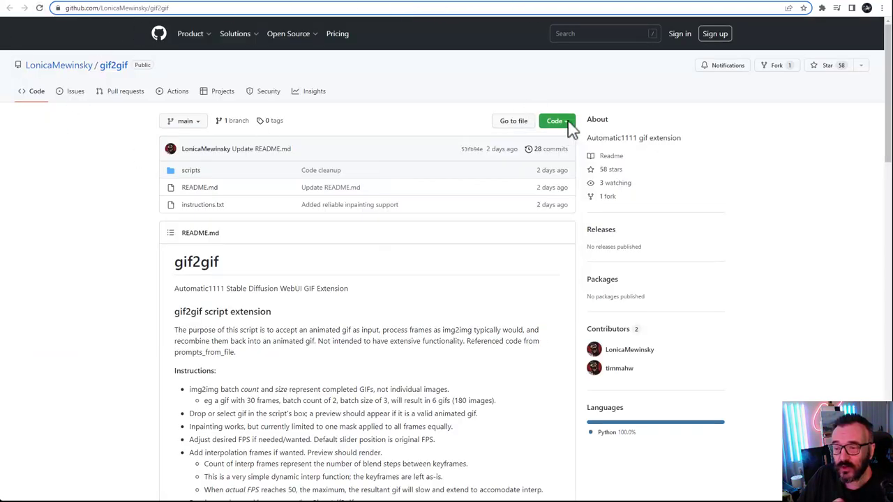
pyautogui.click(565, 123)
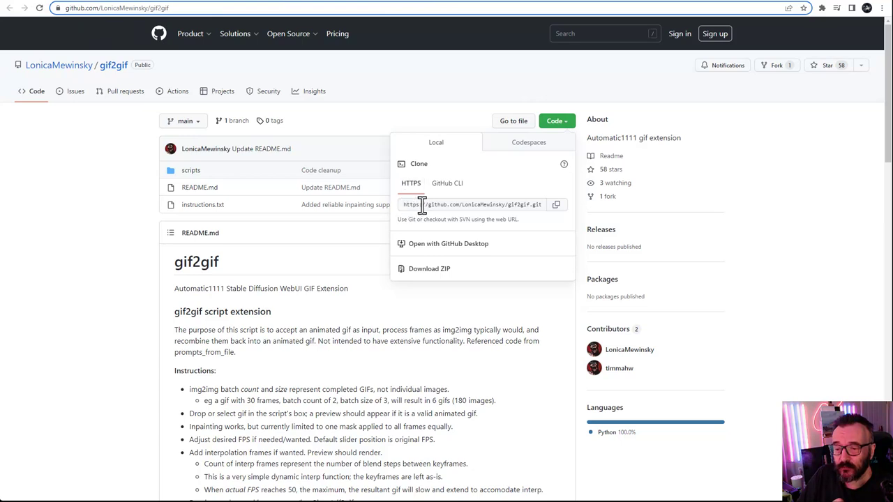
pyautogui.click(556, 206)
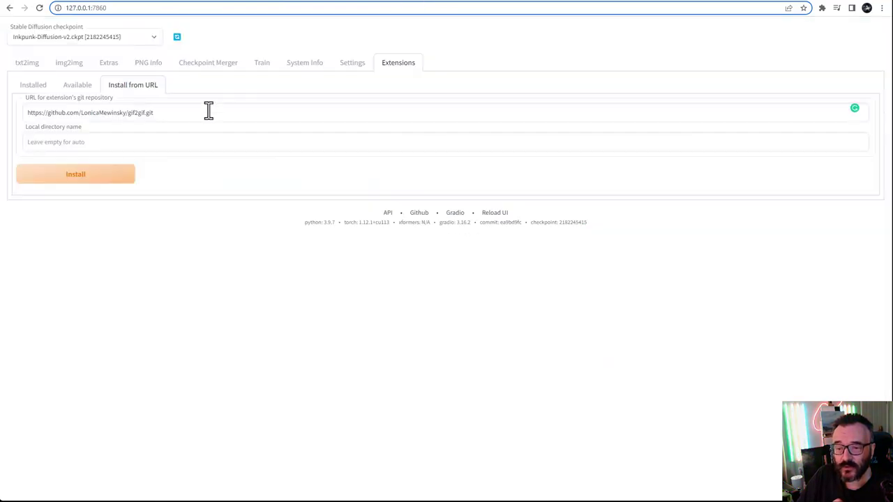
pyautogui.moveTo(207, 111); pyautogui.dragTo(2, 124)
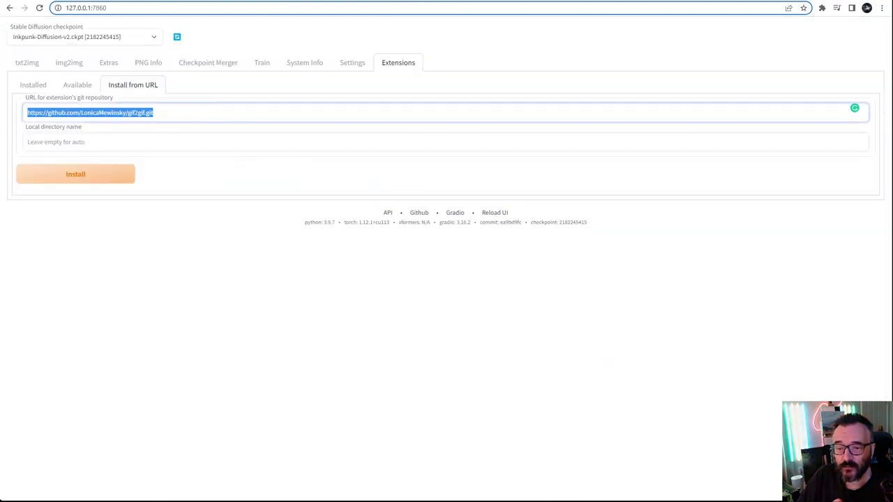
# - Install gif2gif from its pasted GitHub URL and confirm it in the Installed list
pyautogui.click(246, 109)
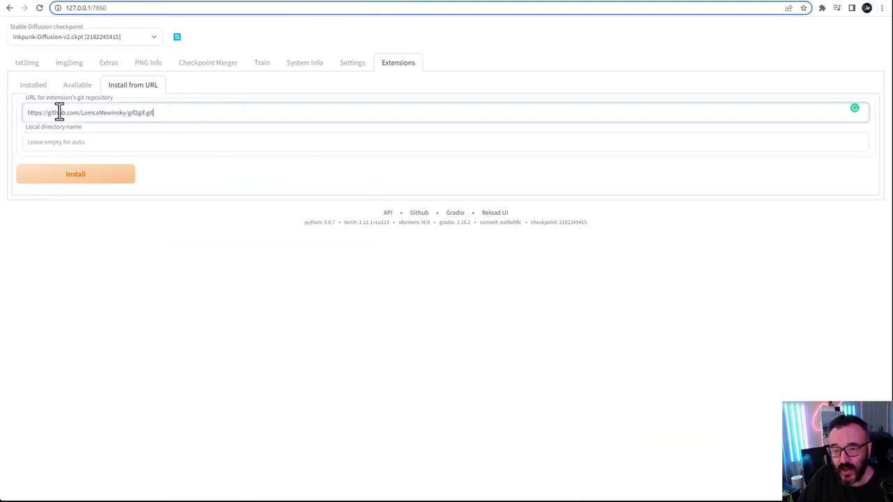
pyautogui.click(98, 178)
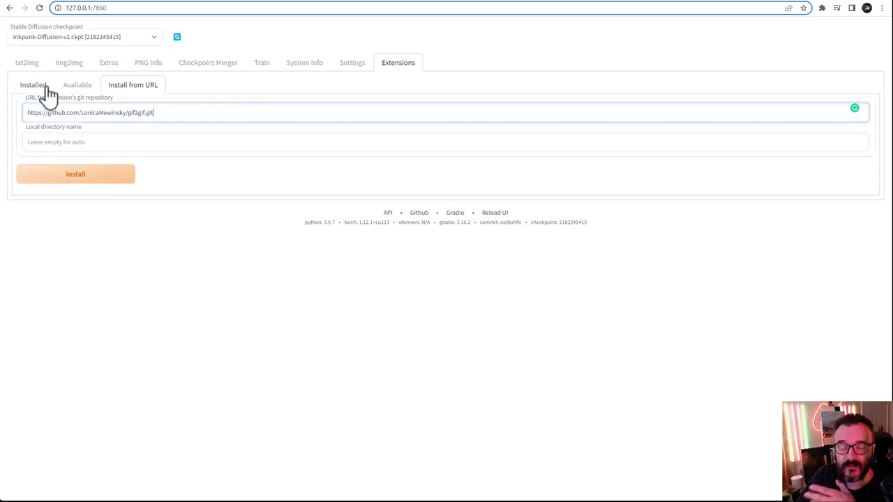
pyautogui.click(44, 90)
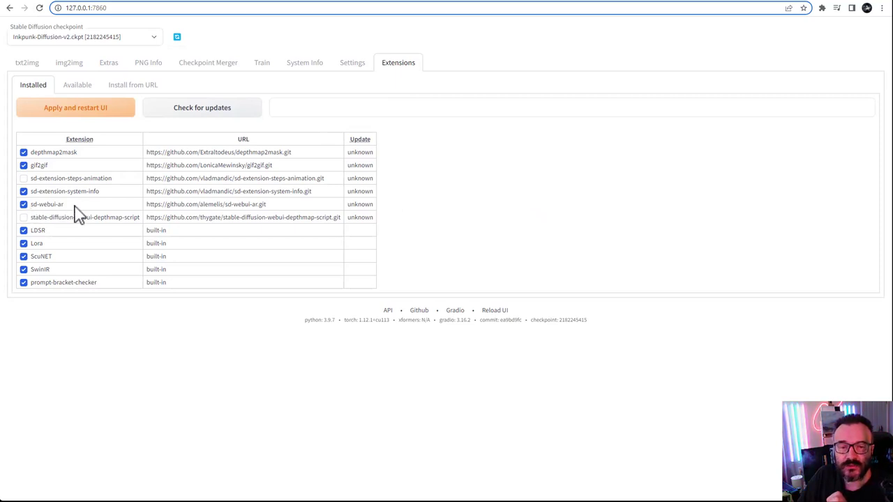
# - In img2img, set height to 528 and apply 16:9 for a 938×528 output
pyautogui.click(70, 64)
pyautogui.scroll(-4, 452, 315)
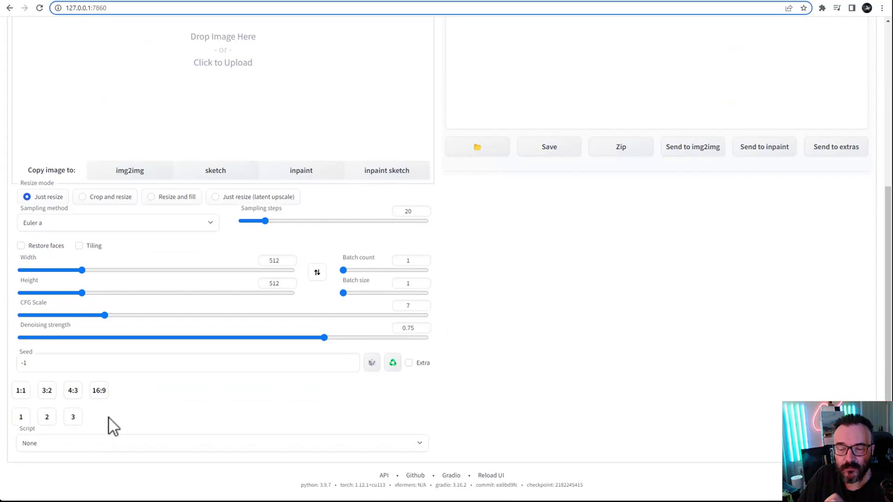
pyautogui.moveTo(84, 294)
pyautogui.mouseDown()
pyautogui.moveTo(112, 299)
pyautogui.moveTo(85, 300)
pyautogui.mouseUp()
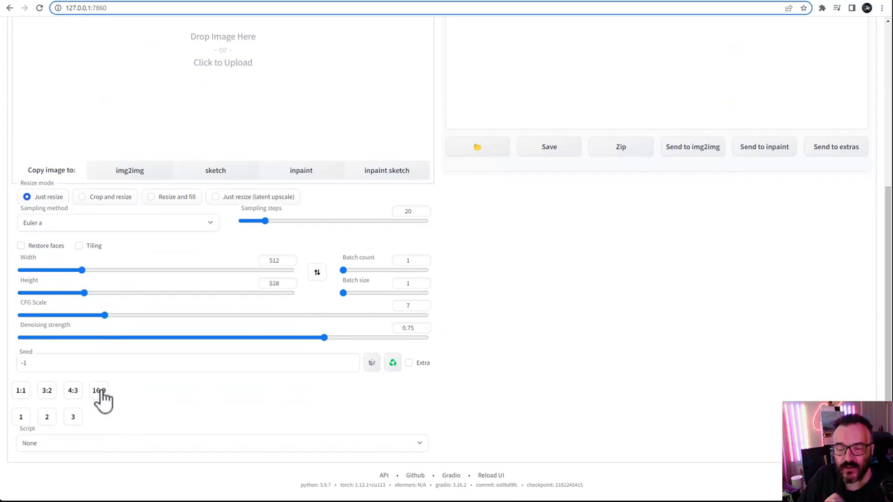
pyautogui.click(101, 392)
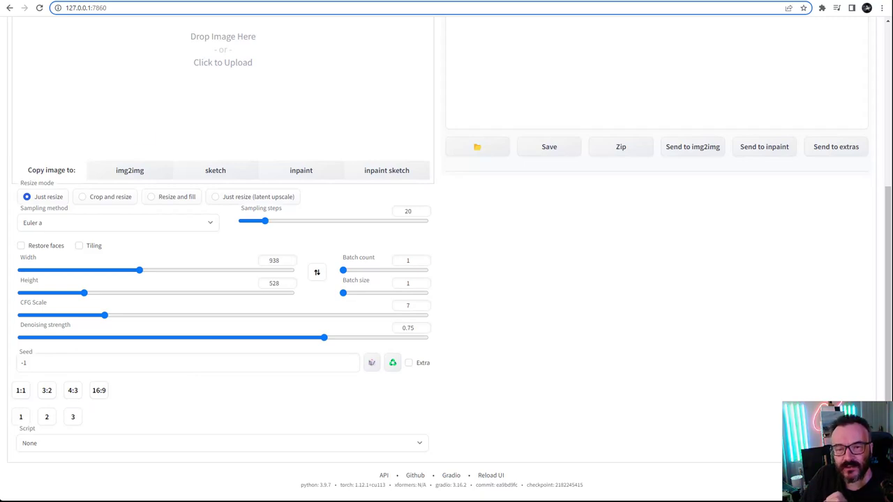
pyautogui.scroll(5, 353, 283)
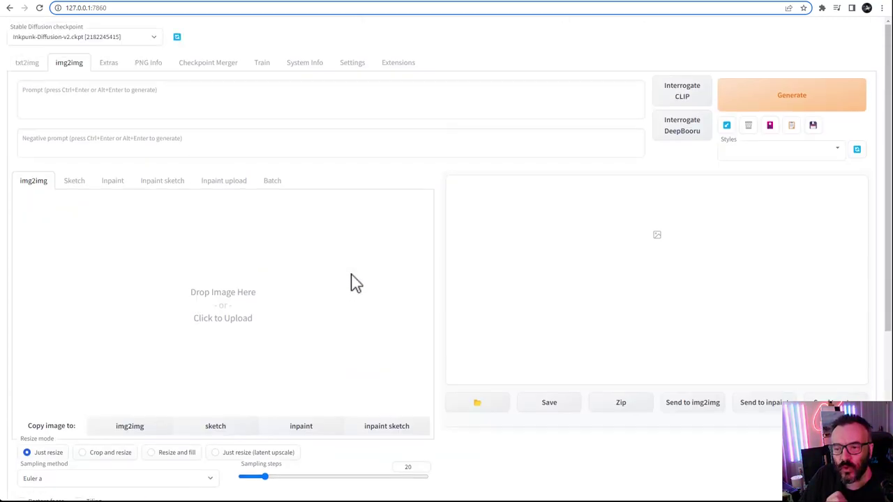
pyautogui.click(309, 67)
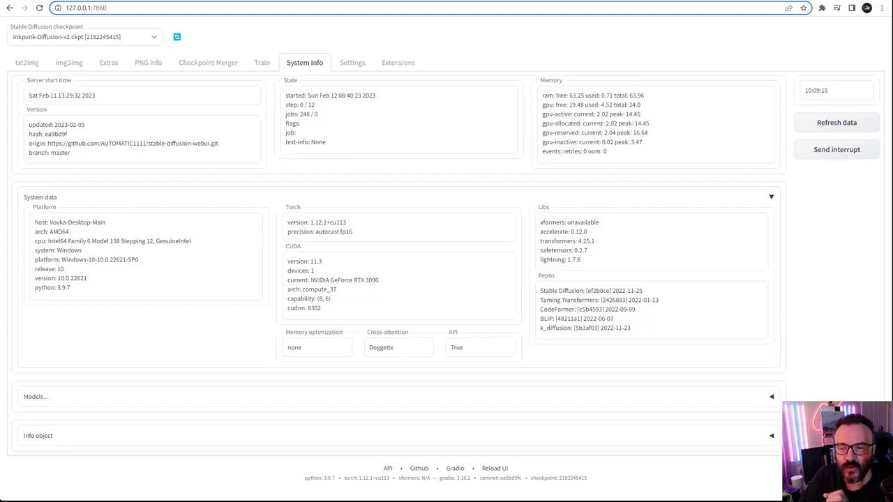
pyautogui.click(391, 66)
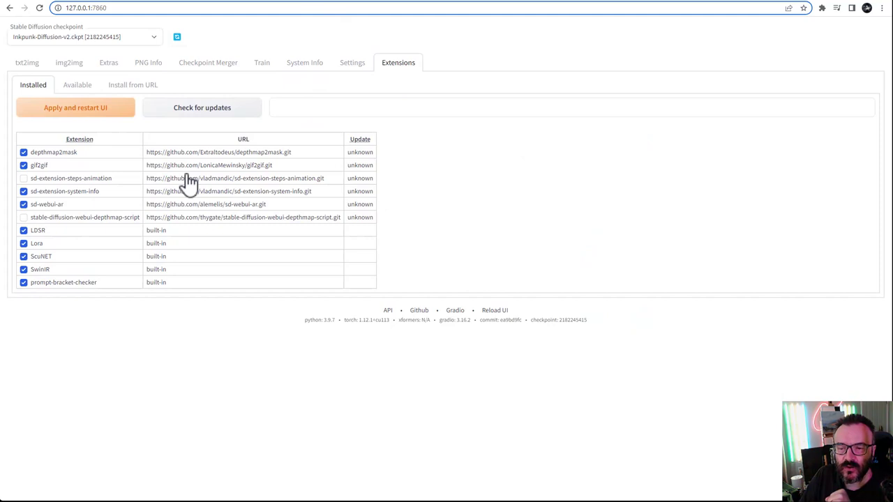
pyautogui.click(76, 89)
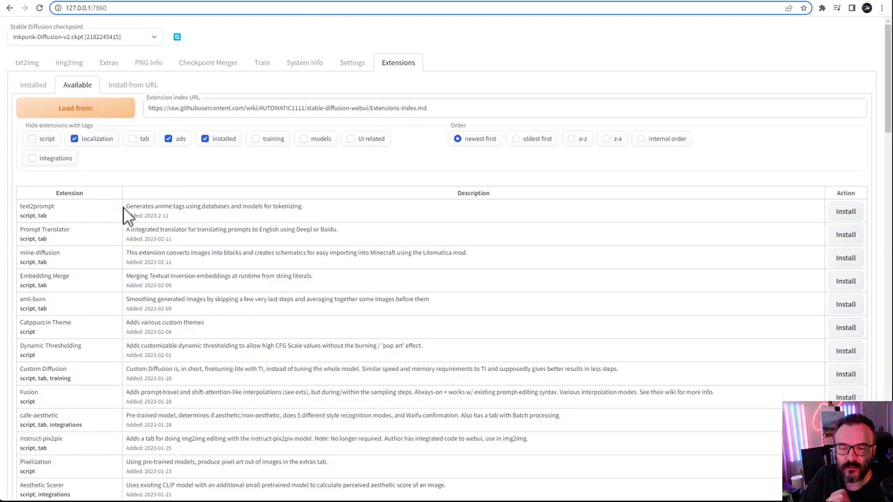
pyautogui.click(33, 85)
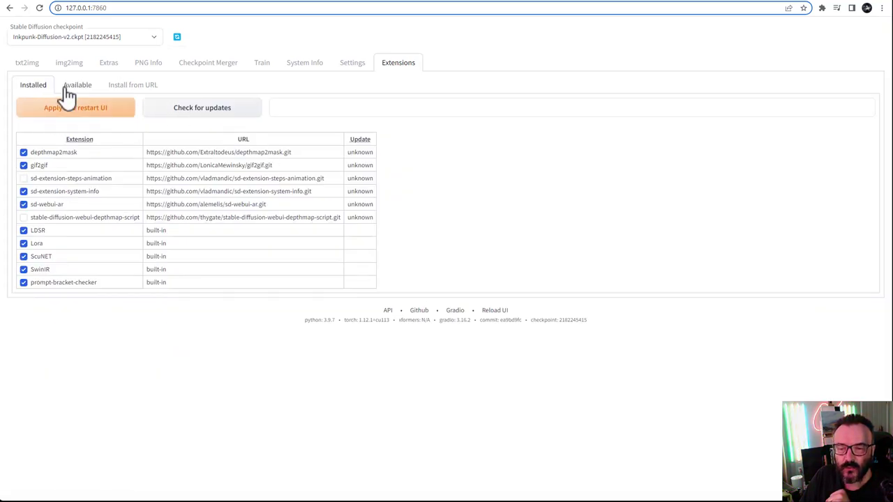
pyautogui.click(69, 62)
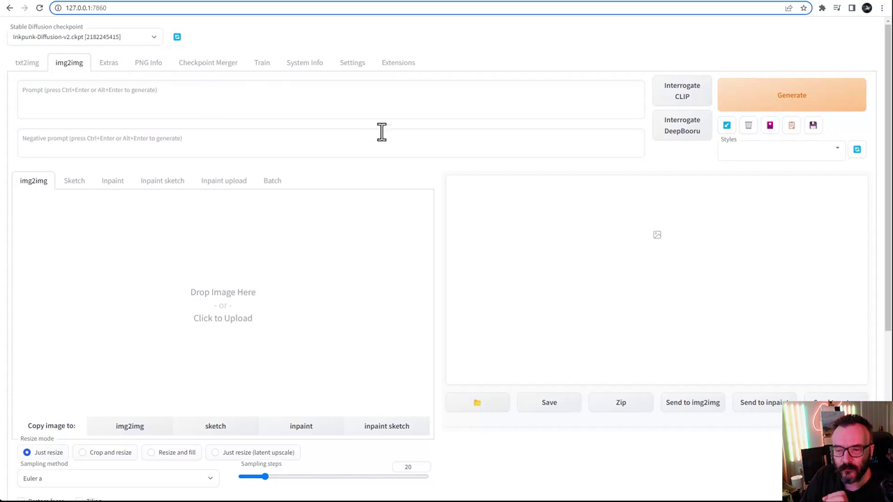
pyautogui.scroll(-4, 428, 174)
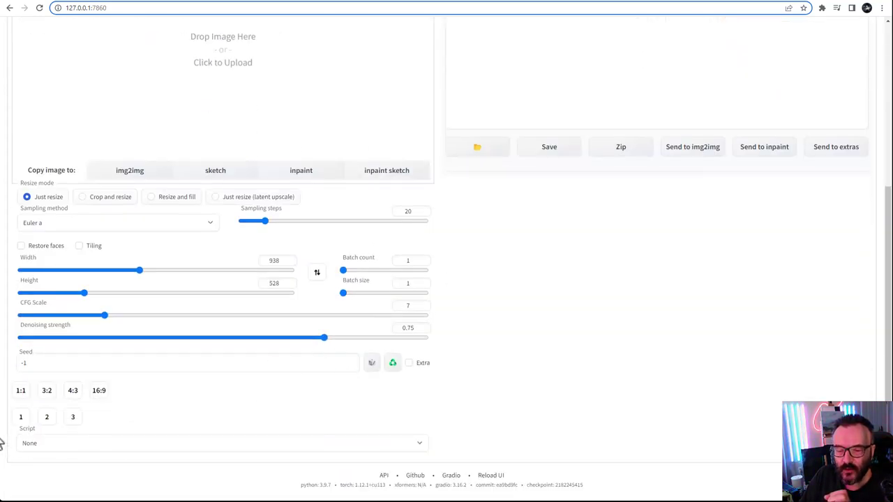
pyautogui.click(418, 446)
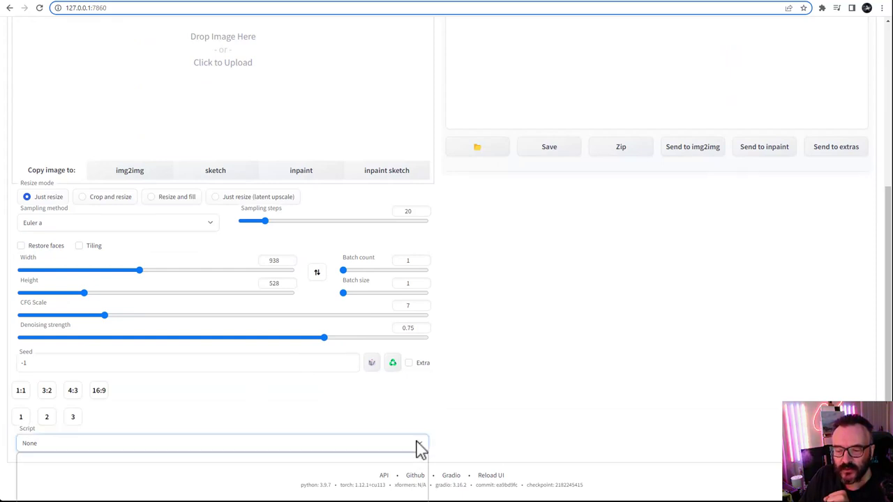
pyautogui.click(60, 474)
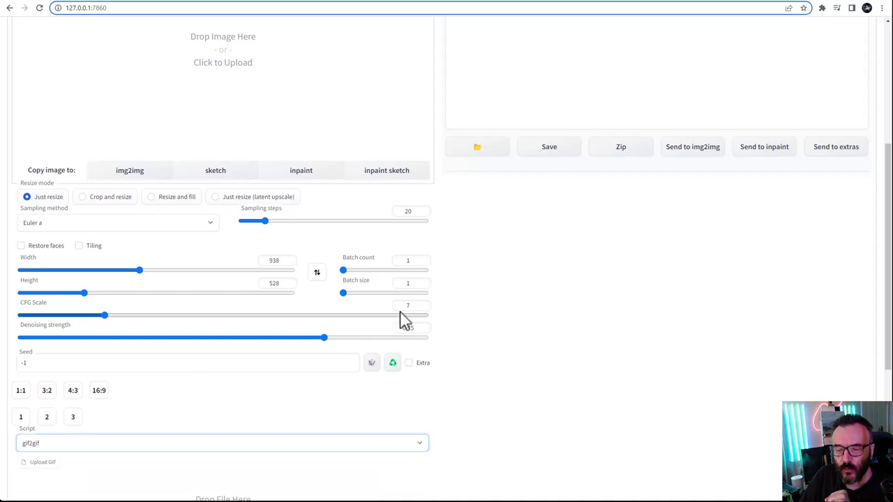
pyautogui.scroll(-4, 400, 316)
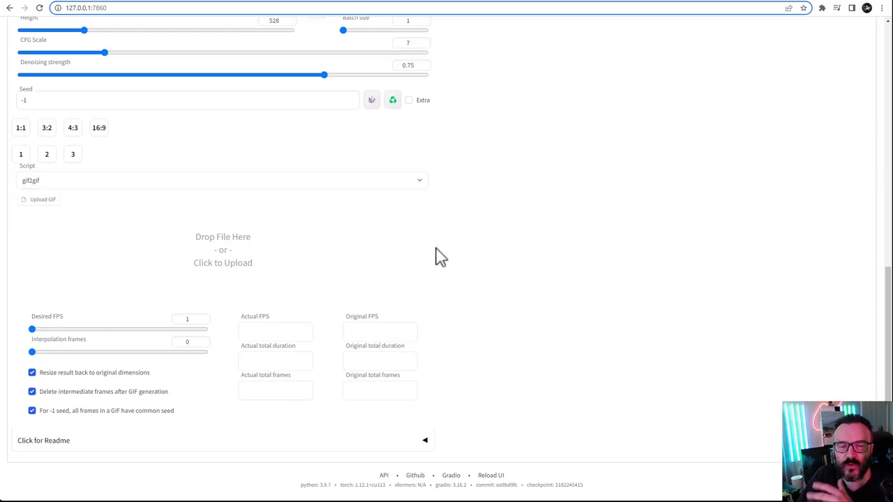
# - Scroll to the gif2gif panel and open its upload dialog on the AI-Animation GIFs
pyautogui.scroll(6, 473, 268)
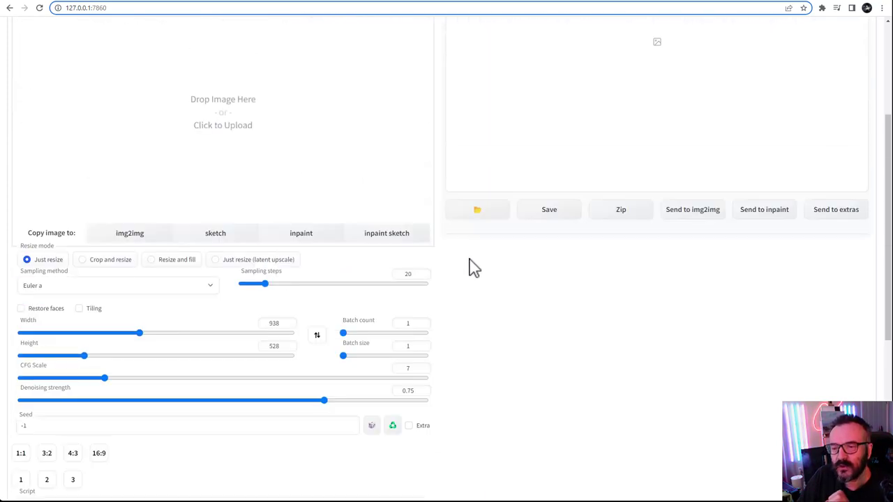
pyautogui.scroll(-1, 446, 277)
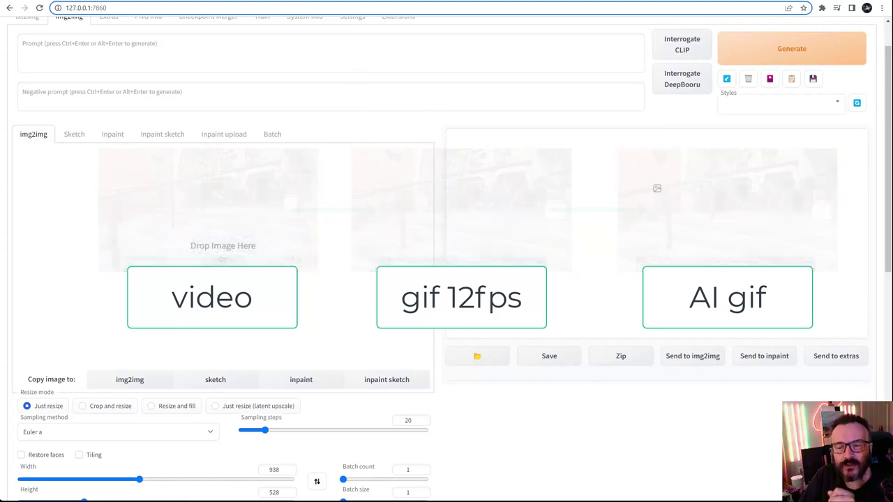
pyautogui.scroll(-3, 447, 314)
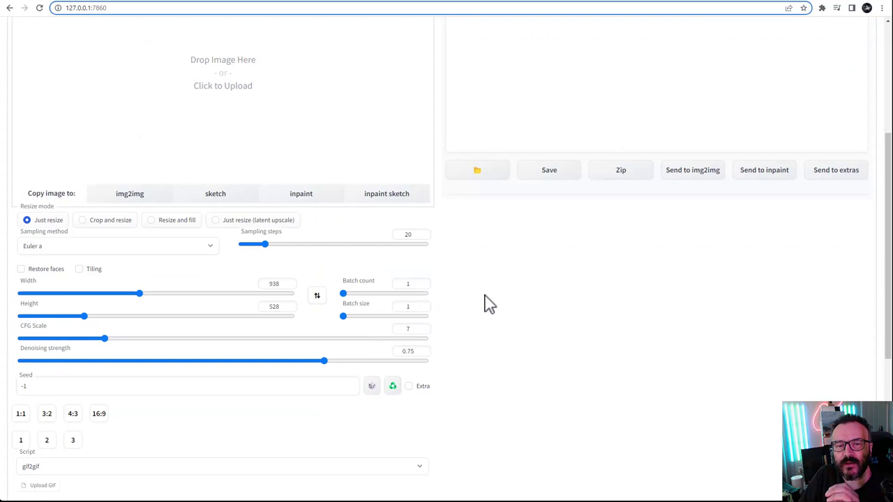
pyautogui.scroll(-4, 489, 304)
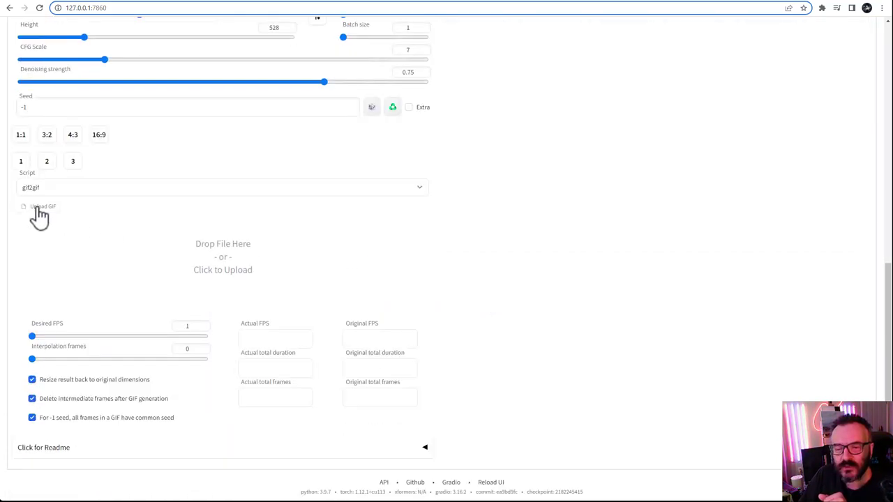
pyautogui.click(295, 241)
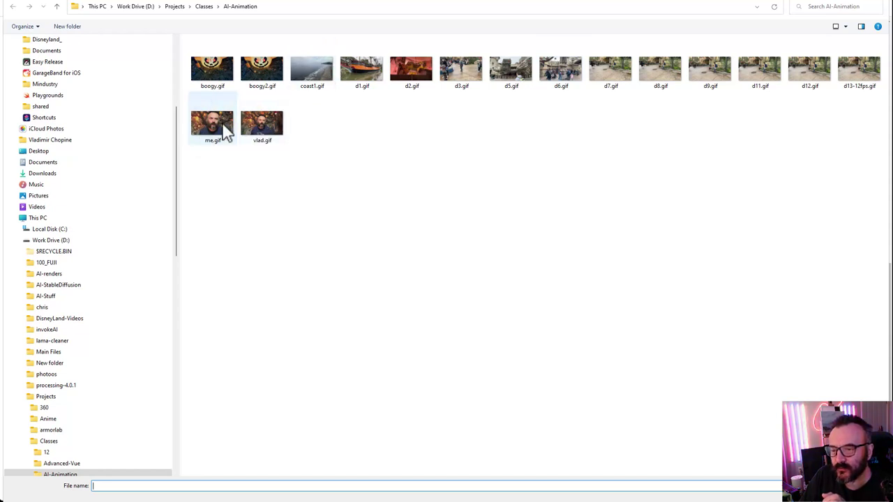
# - Load d12.gif from the file dialog as the gif2gif source animation
pyautogui.click(805, 78)
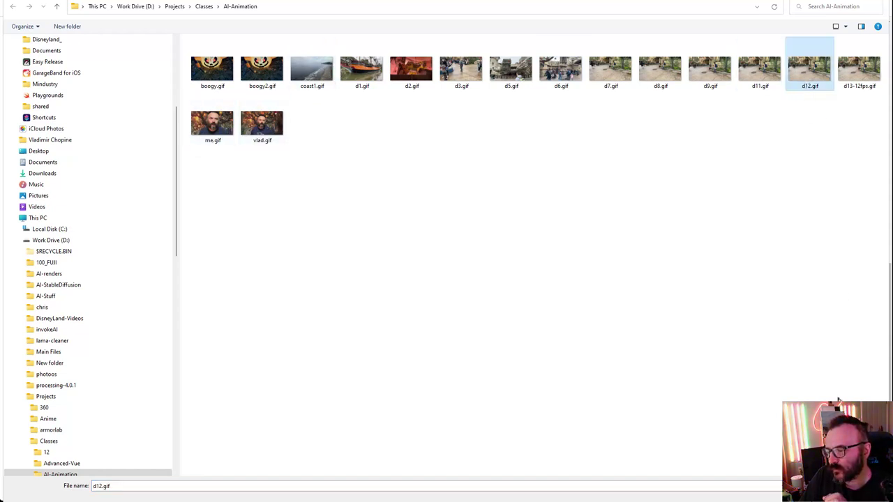
pyautogui.press('Escape')
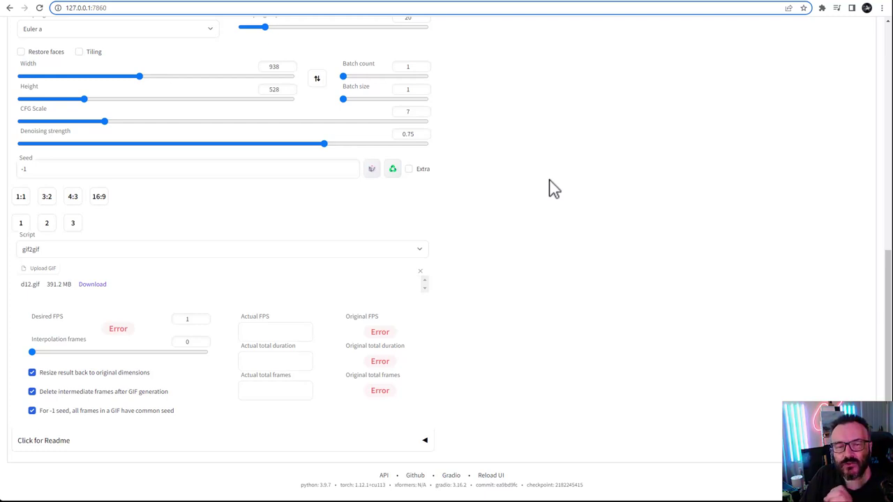
pyautogui.scroll(2, 555, 188)
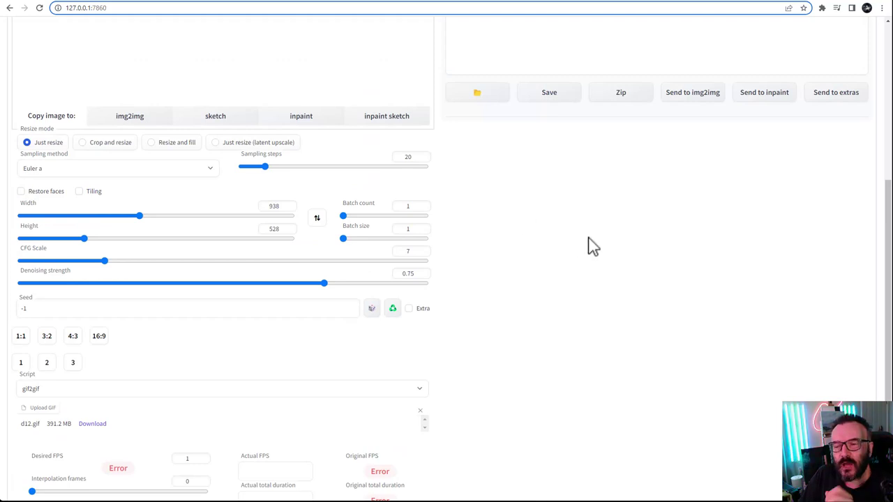
pyautogui.click(488, 2)
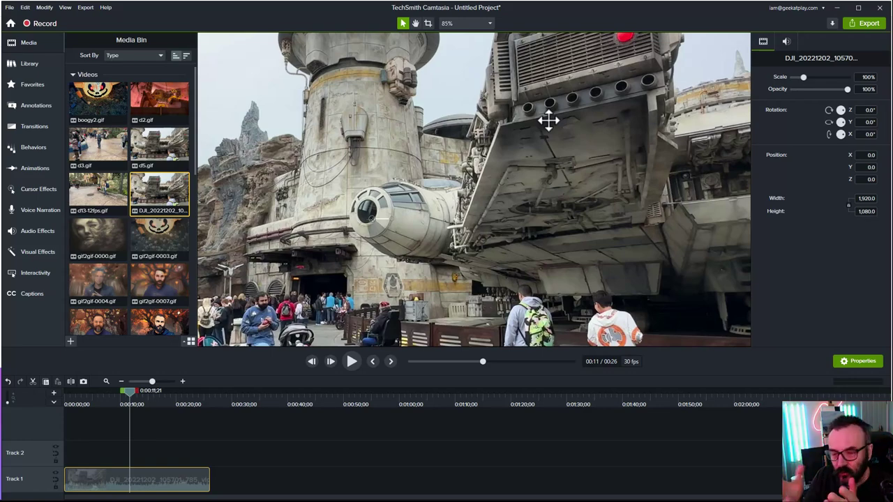
# - Rewind the DJI_20221202 clip on Track 1 to 0:00 to preview it
pyautogui.moveTo(131, 389); pyautogui.dragTo(145, 405)
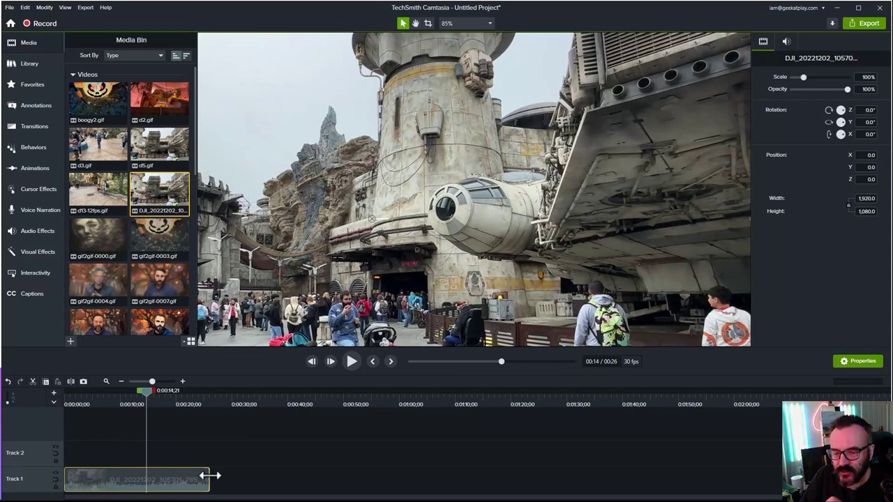
# - Start a Local File export and name the output ge-12fps
pyautogui.click(868, 23)
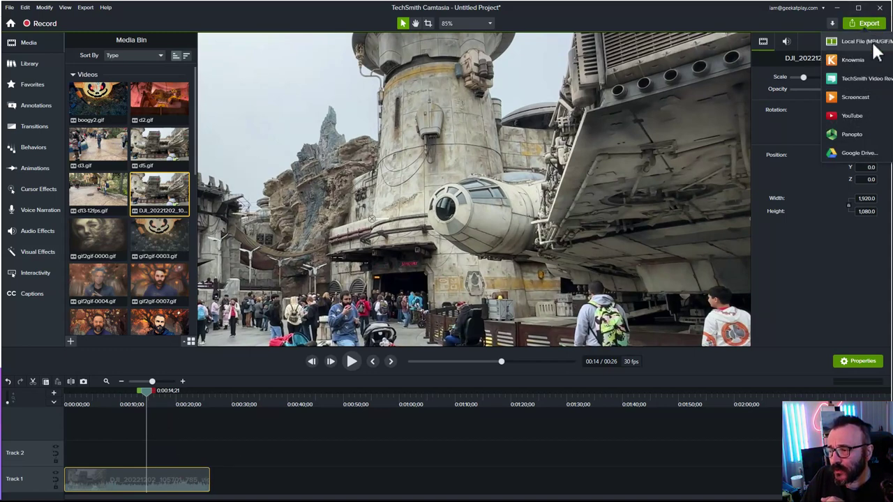
pyautogui.click(871, 42)
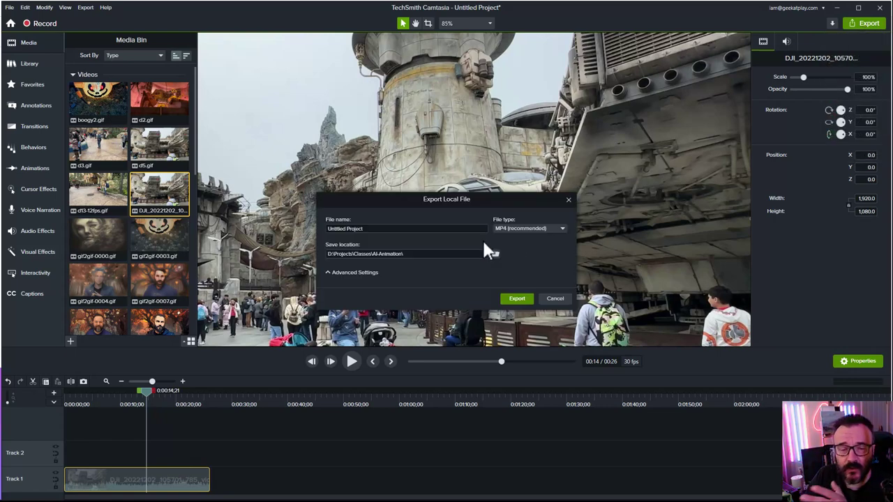
pyautogui.click(420, 228)
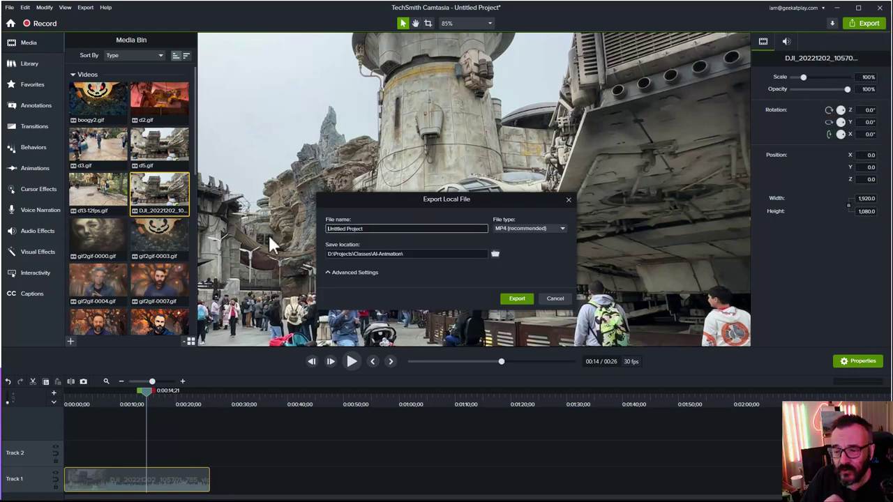
pyautogui.write('g')
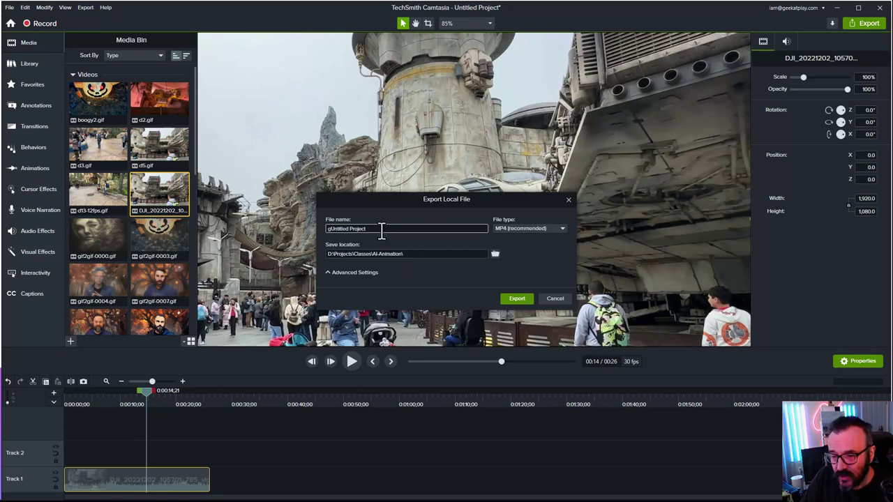
pyautogui.moveTo(377, 229); pyautogui.dragTo(305, 224)
pyautogui.write('ge-12')
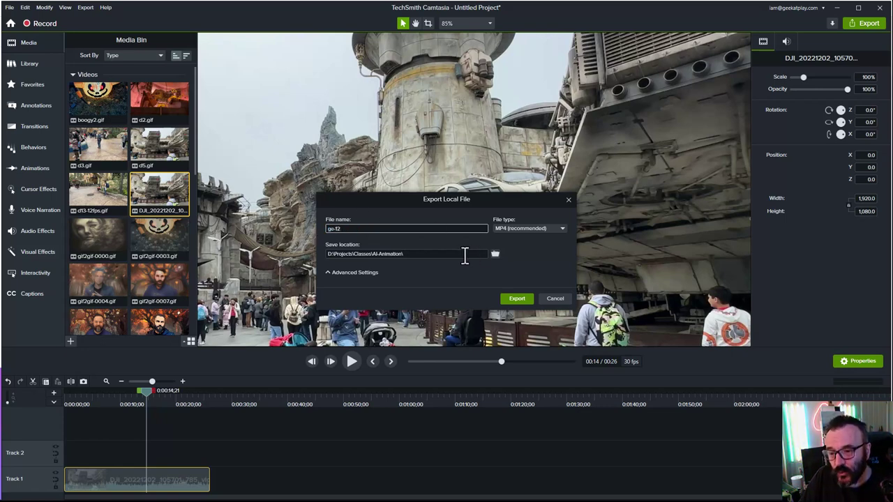
pyautogui.write('fps')
# - Set the export type to GIF with a 12 fps encoding frame rate and export
pyautogui.click(524, 228)
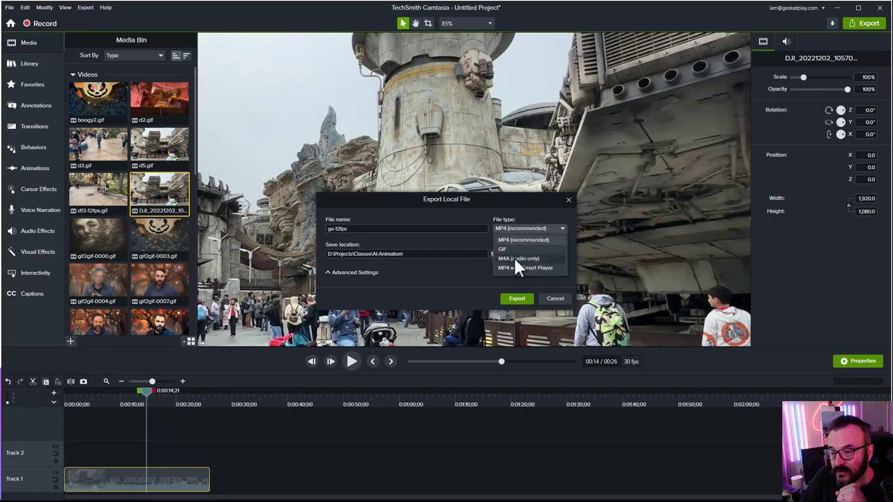
pyautogui.click(516, 249)
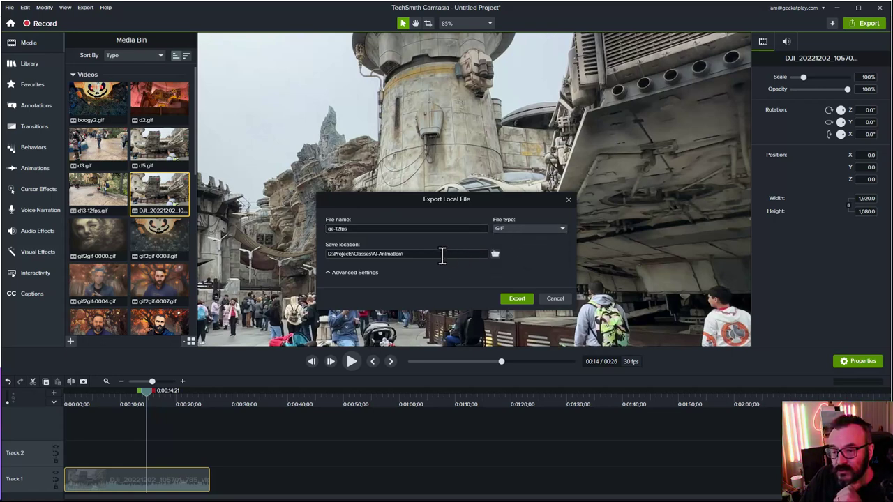
pyautogui.click(357, 272)
pyautogui.click(383, 290)
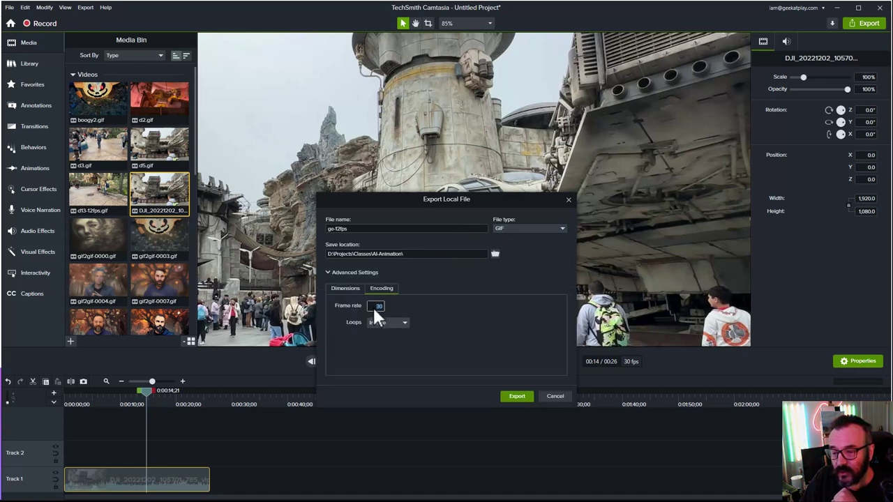
pyautogui.write('12')
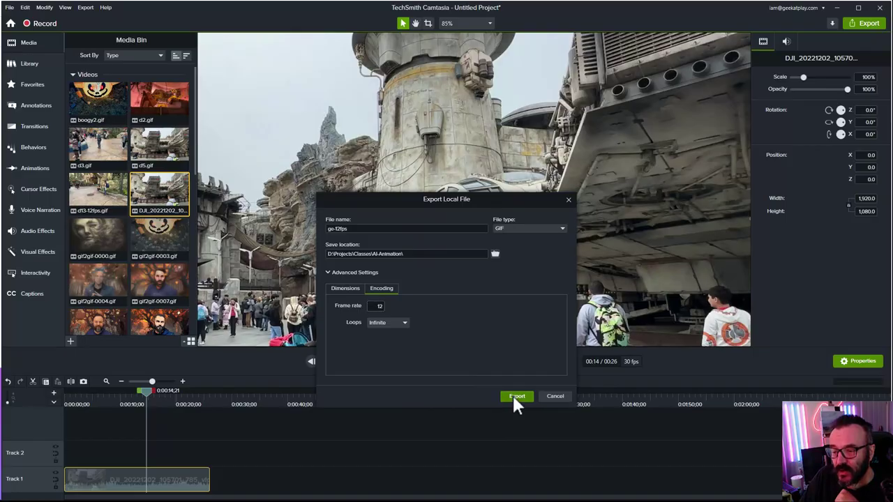
pyautogui.click(517, 396)
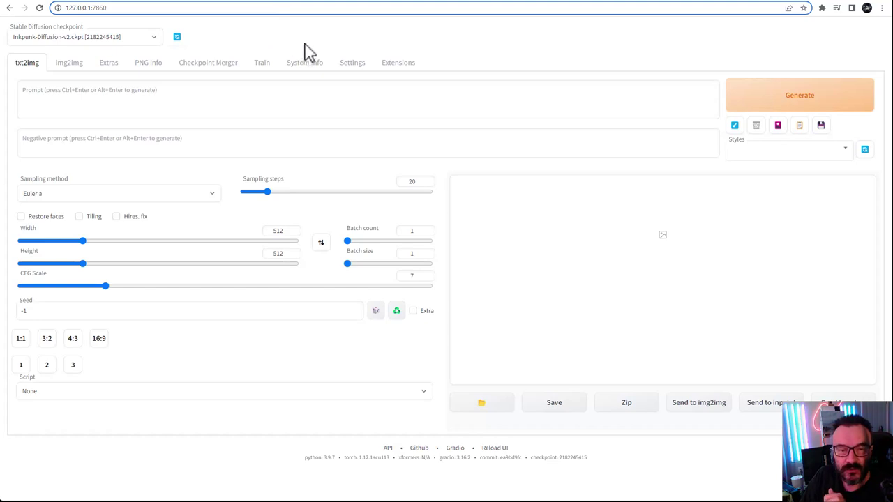
# - Choose gif2gif as the script on the img2img tab
pyautogui.click(61, 66)
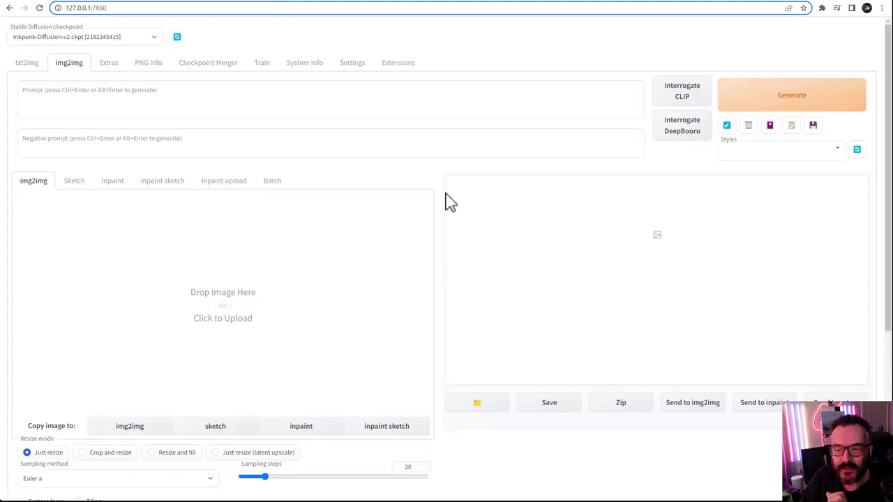
pyautogui.scroll(-4, 442, 168)
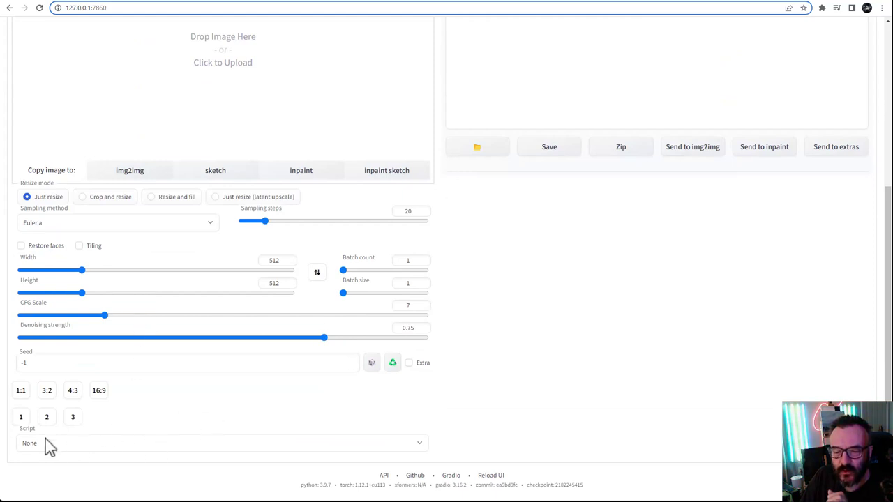
pyautogui.click(303, 444)
pyautogui.write('gif')
pyautogui.press('Return')
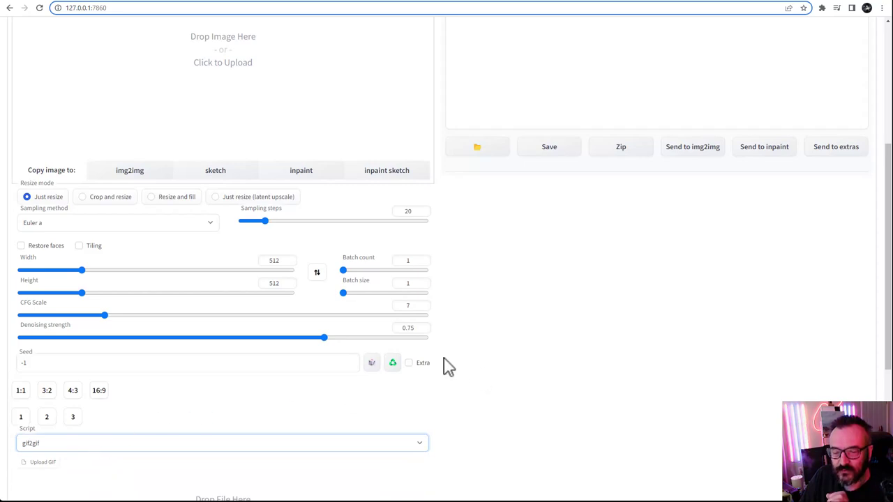
# - Open the gif2gif Upload GIF file dialog showing the AI-Animation folder
pyautogui.scroll(-4, 450, 364)
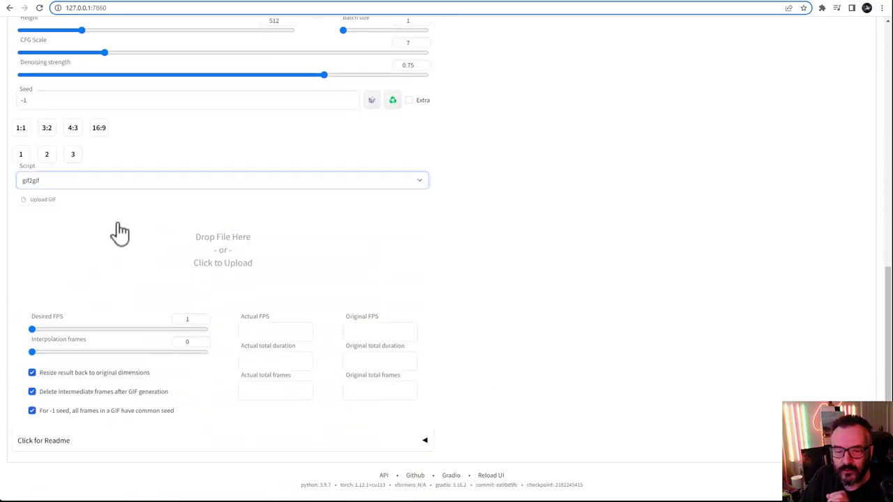
pyautogui.scroll(6, 113, 236)
pyautogui.scroll(-5, 225, 253)
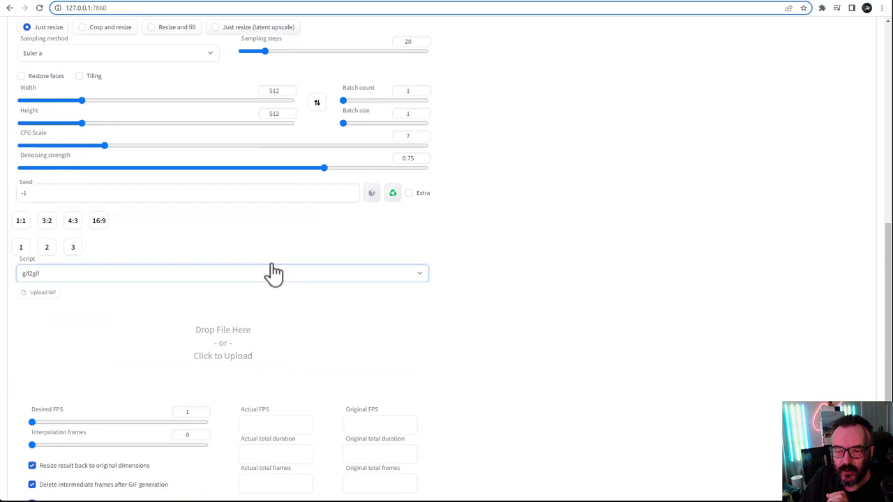
pyautogui.scroll(-2, 272, 272)
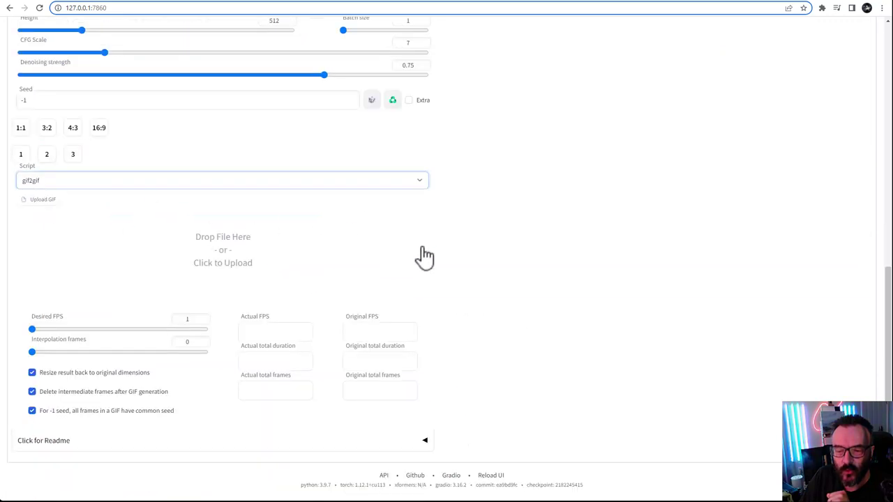
pyautogui.click(38, 210)
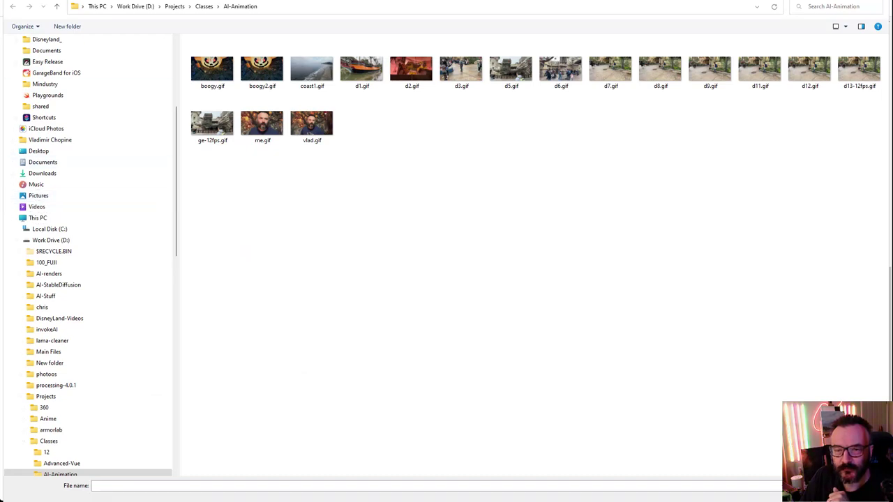
# - Upload d5.gif as the gif2gif source animation and view its preview
pyautogui.click(506, 85)
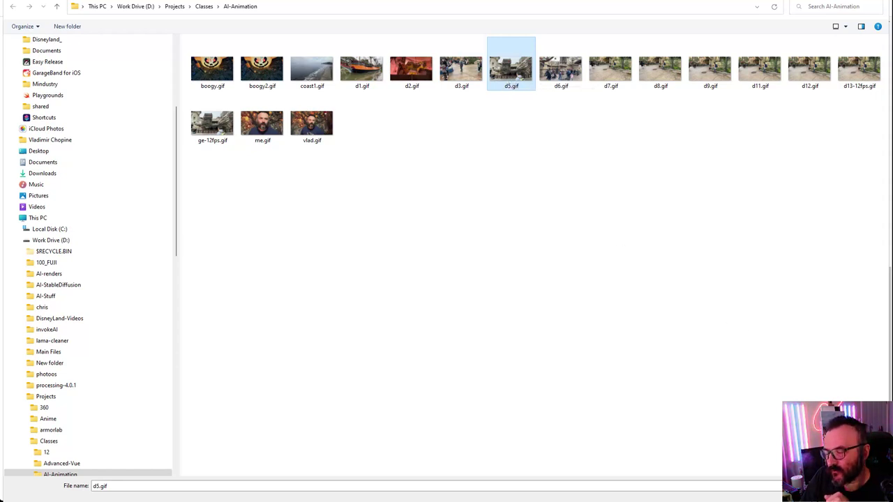
pyautogui.press('Return')
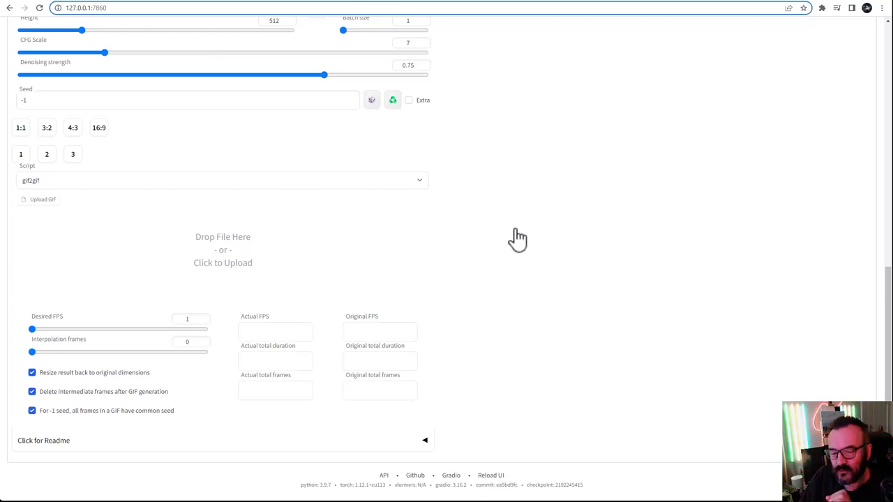
pyautogui.scroll(3, 517, 238)
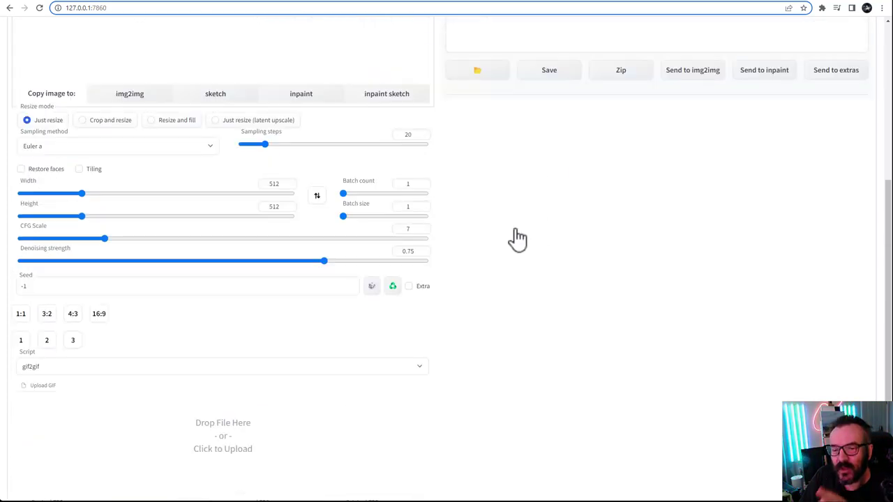
pyautogui.scroll(-1, 517, 239)
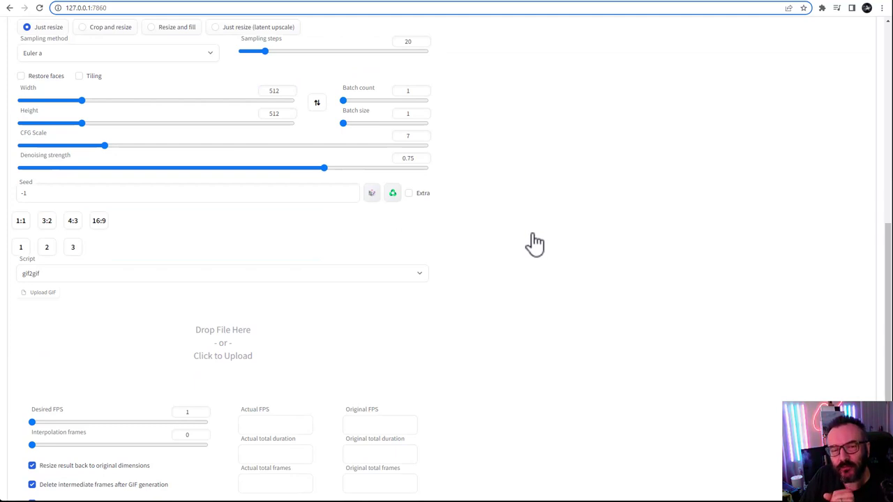
pyautogui.scroll(-1, 535, 243)
pyautogui.scroll(-1, 551, 249)
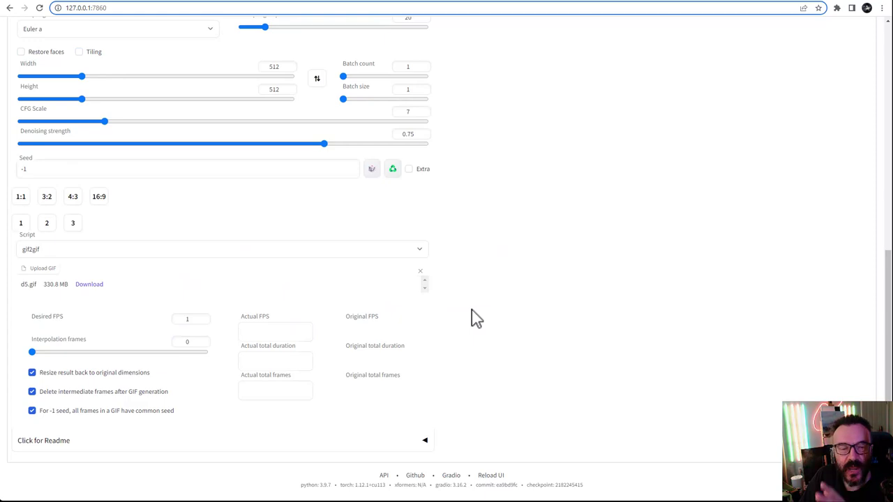
pyautogui.scroll(4, 464, 201)
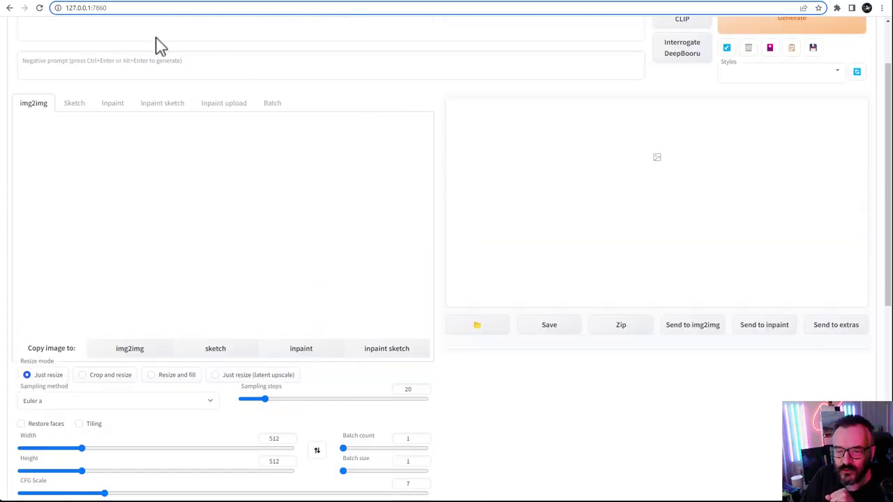
pyautogui.scroll(-3, 572, 199)
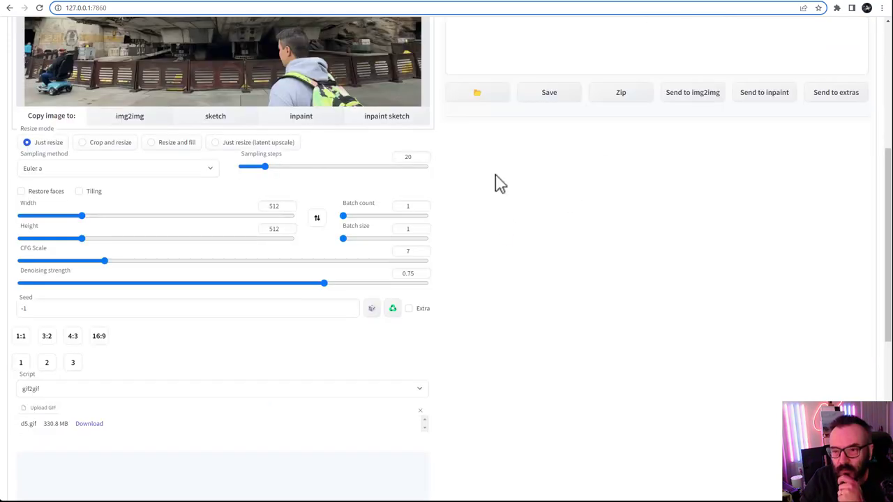
# - Check the d5.gif settings show 10 fps and 261 frames, then switch to earlier GIF results
pyautogui.scroll(3, 482, 223)
pyautogui.scroll(-8, 332, 215)
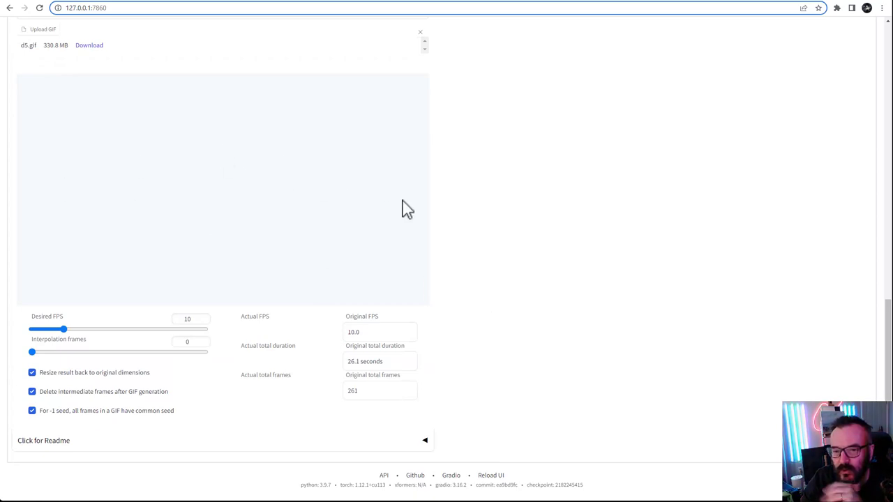
pyautogui.scroll(10, 259, 247)
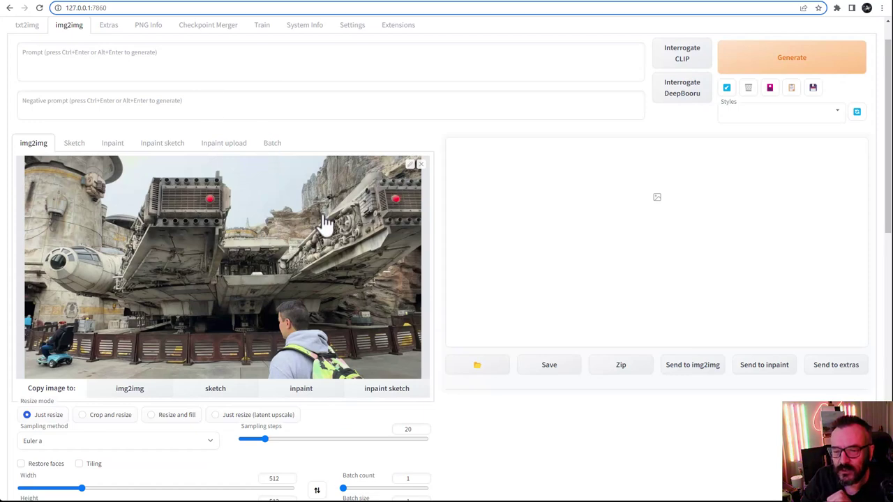
pyautogui.scroll(-5, 349, 224)
pyautogui.scroll(-5, 440, 238)
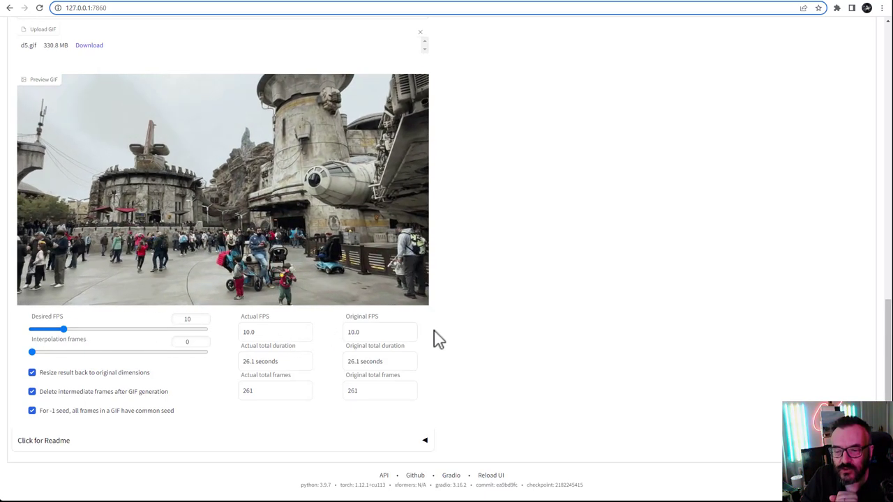
pyautogui.scroll(1, 480, 315)
pyautogui.scroll(4, 464, 302)
pyautogui.scroll(-3, 459, 303)
pyautogui.scroll(3, 462, 302)
pyautogui.scroll(7, 461, 265)
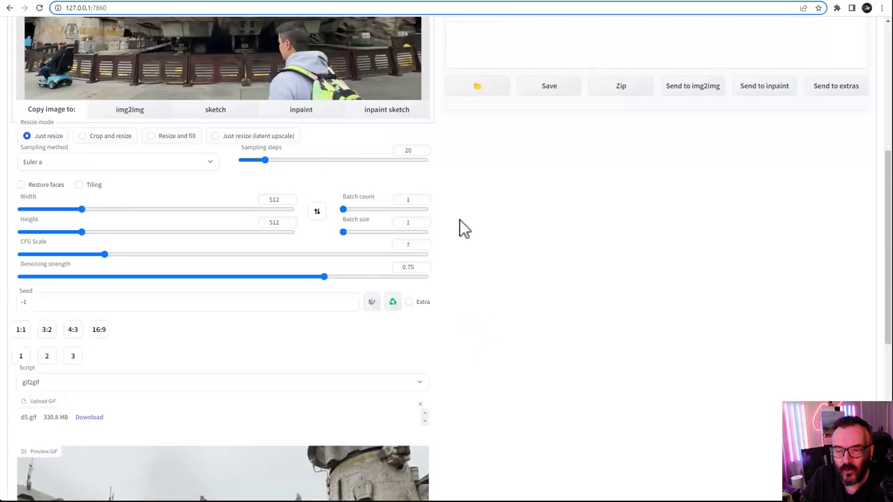
pyautogui.scroll(2, 466, 235)
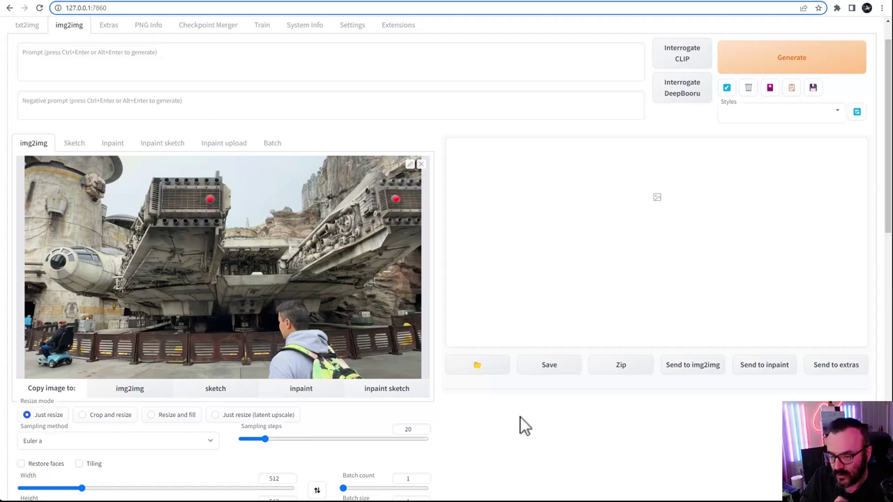
pyautogui.hotkey('alt', 'Tab')
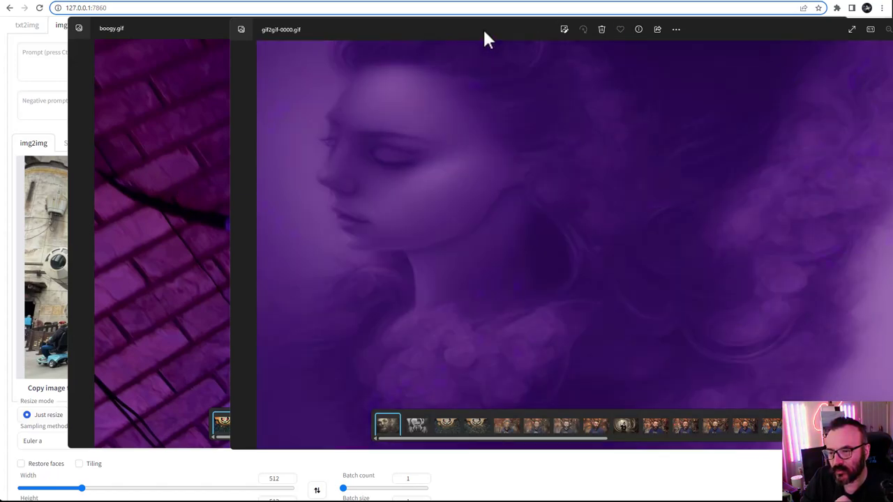
pyautogui.moveTo(484, 31); pyautogui.dragTo(361, 37)
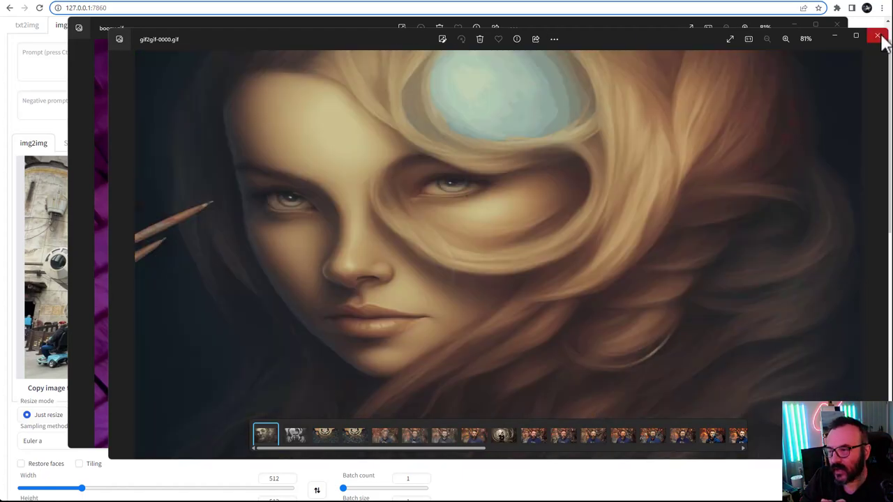
pyautogui.click(879, 36)
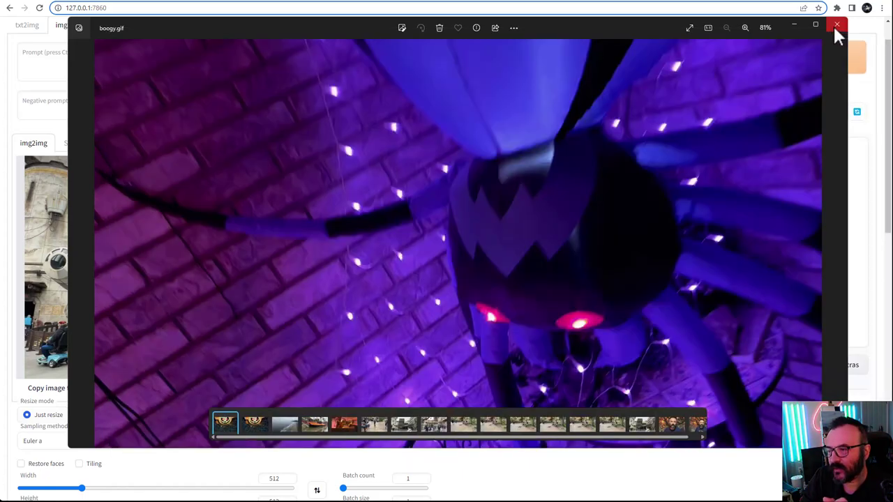
pyautogui.click(836, 27)
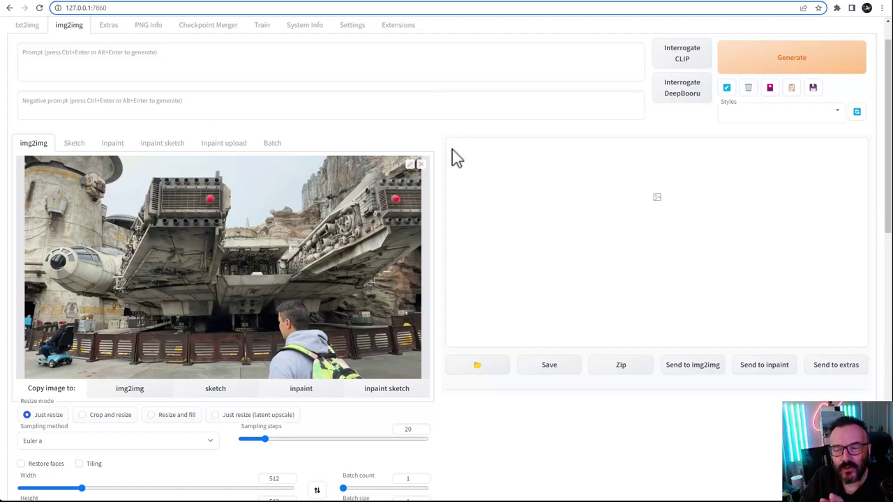
# - Write the img2img prompt 'nvinkpunk starwars, cyberpunk' for the Millennium Falcon frame
pyautogui.scroll(2, 457, 160)
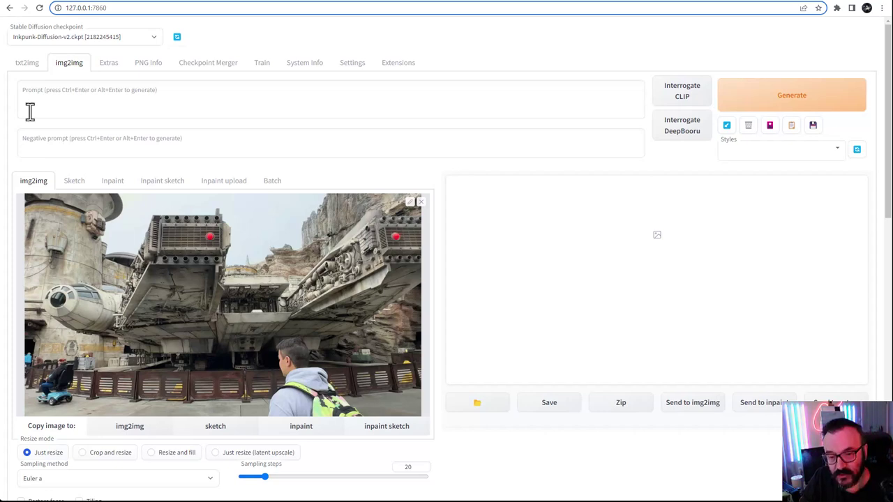
pyautogui.click(80, 96)
pyautogui.write('nvinkpunk')
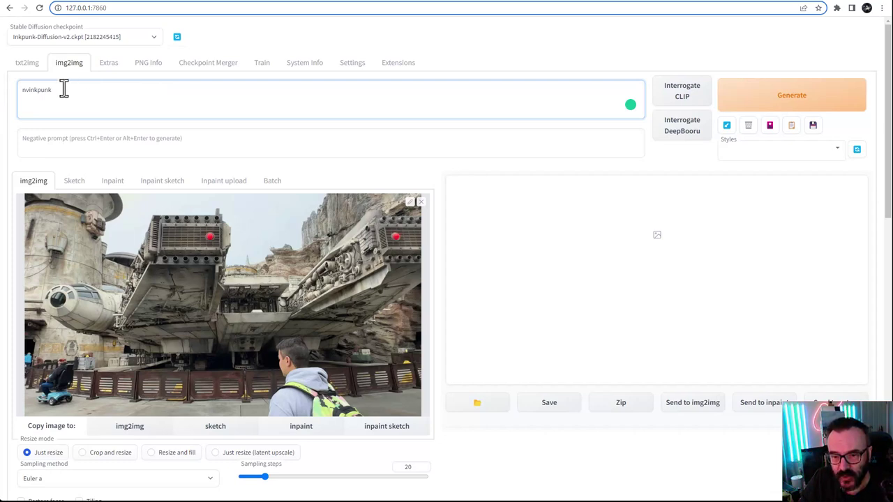
pyautogui.click(110, 96)
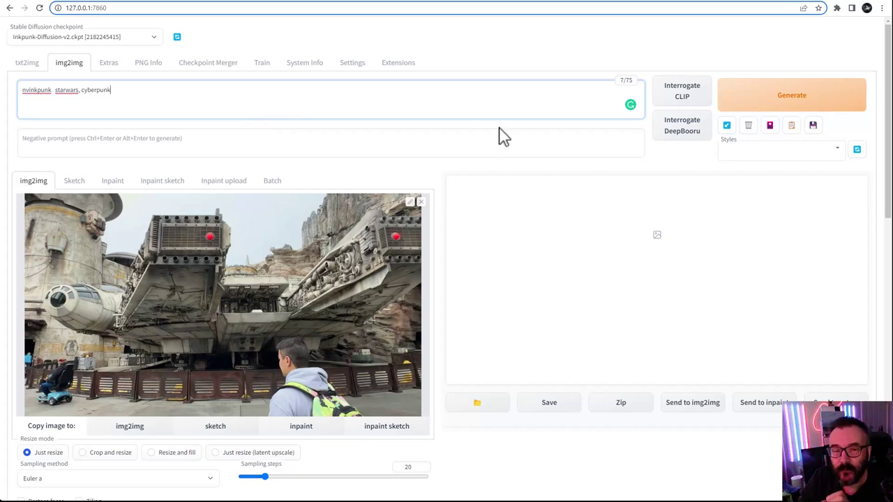
pyautogui.scroll(-2, 450, 134)
pyautogui.scroll(-2, 451, 133)
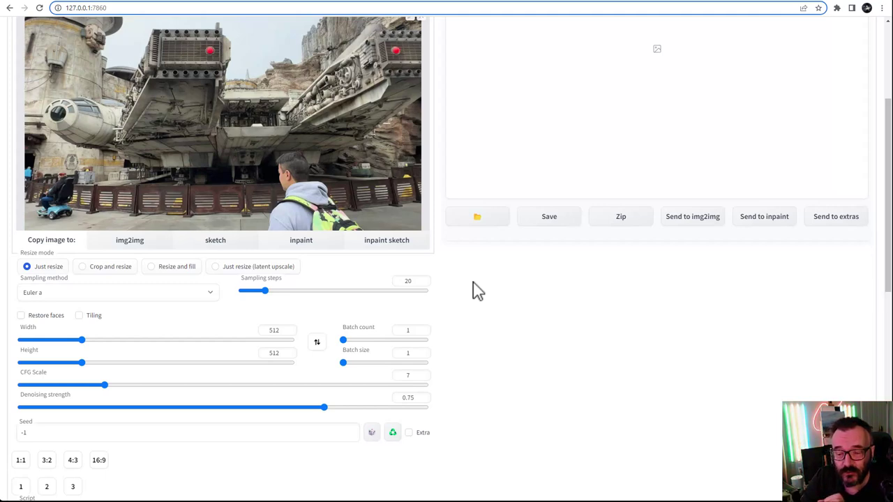
# - Scroll through the img2img page to check the 910 by 512 size and gif2gif script settings
pyautogui.scroll(-2, 464, 306)
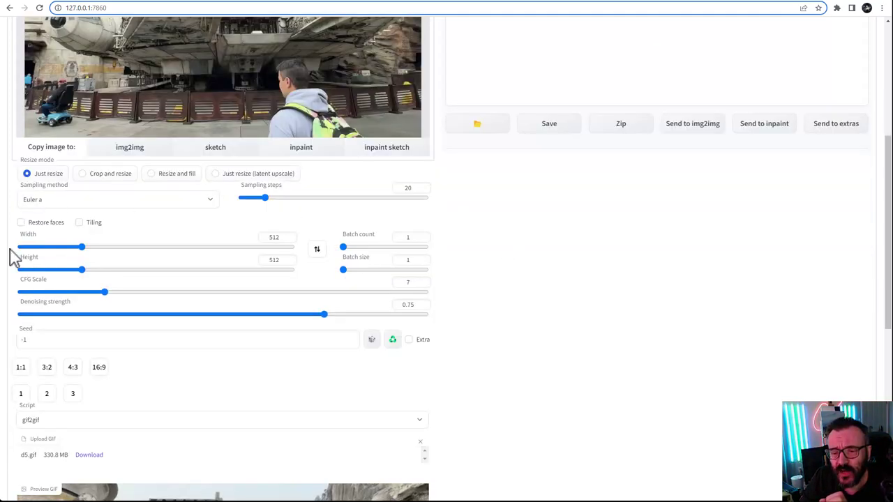
pyautogui.scroll(2, 481, 216)
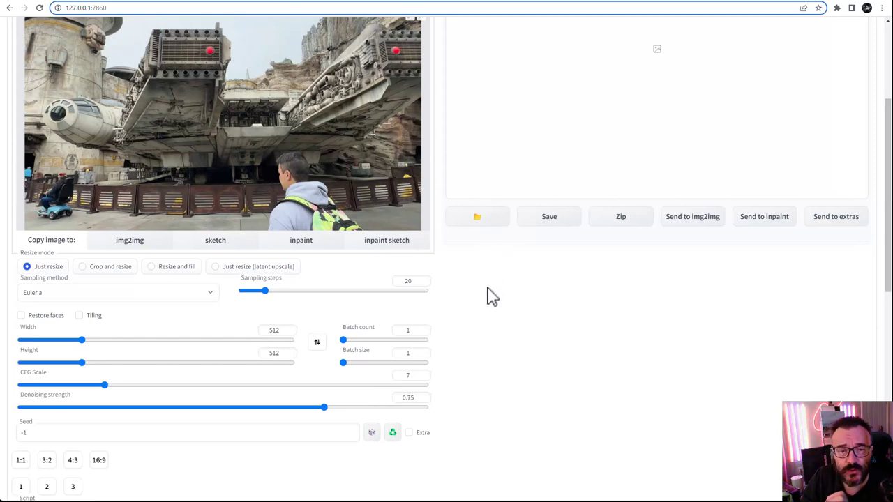
pyautogui.scroll(-2, 491, 296)
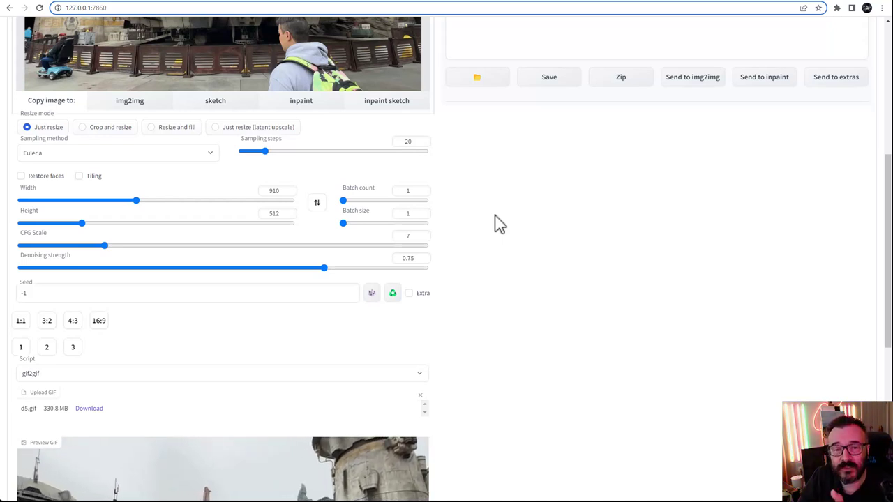
pyautogui.scroll(-2, 469, 232)
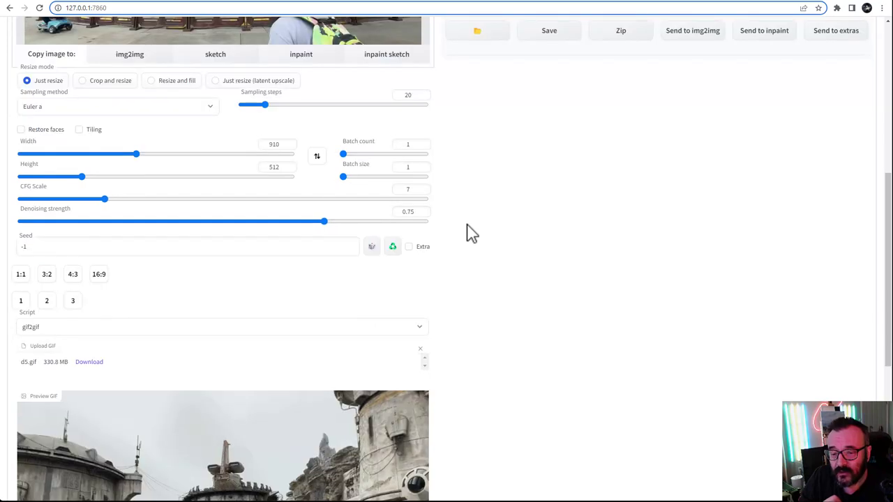
pyautogui.scroll(1, 465, 229)
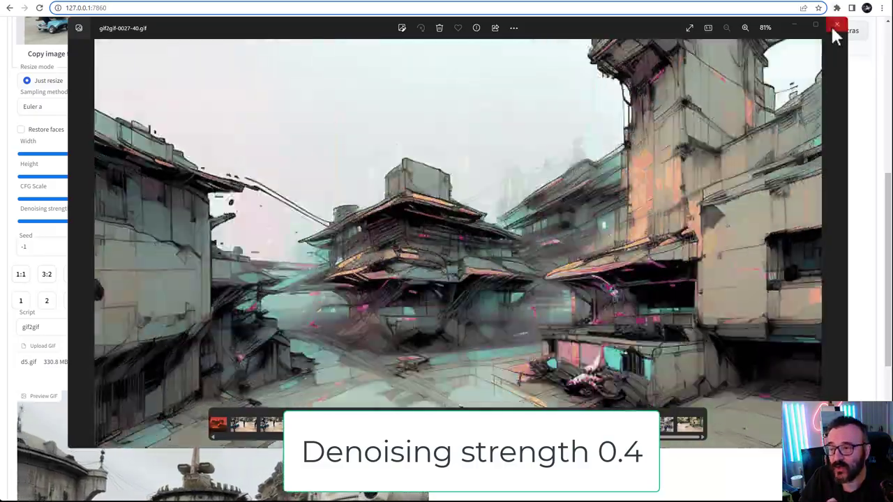
# - Close the gif2gif-0027-40, 0024-25, 0025-15 and 0026-7 result previews after comparing them
pyautogui.click(835, 27)
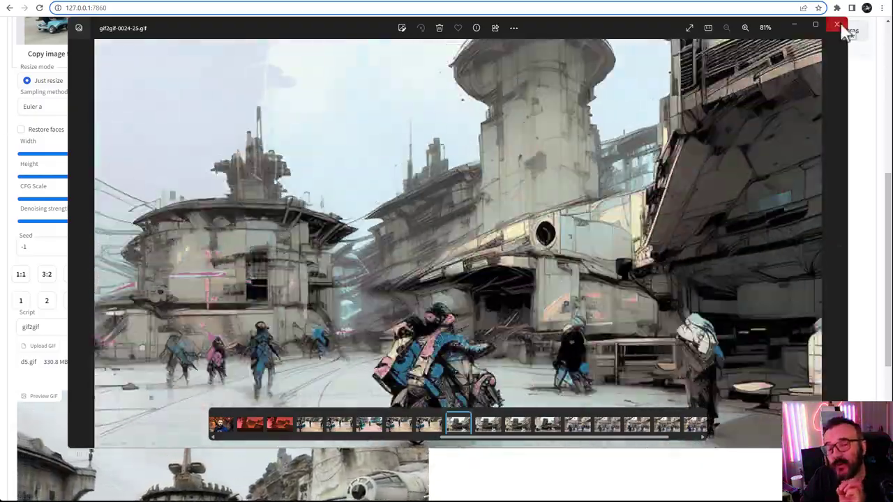
pyautogui.click(841, 28)
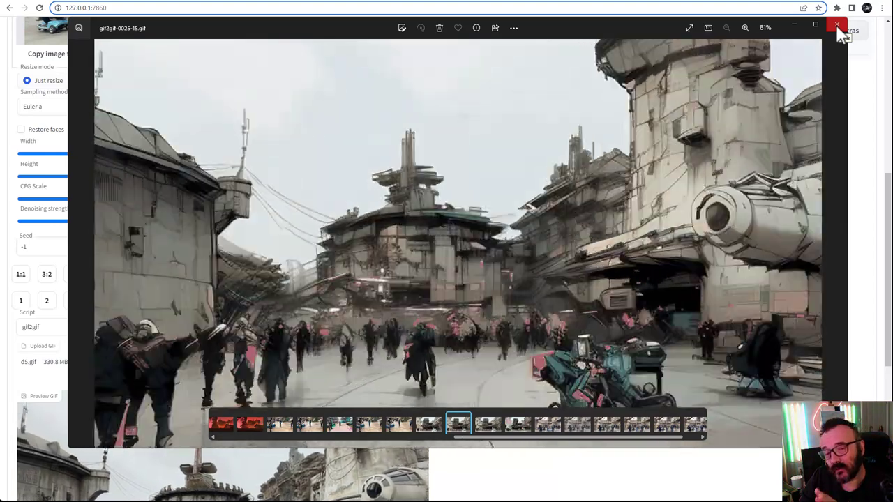
pyautogui.click(838, 28)
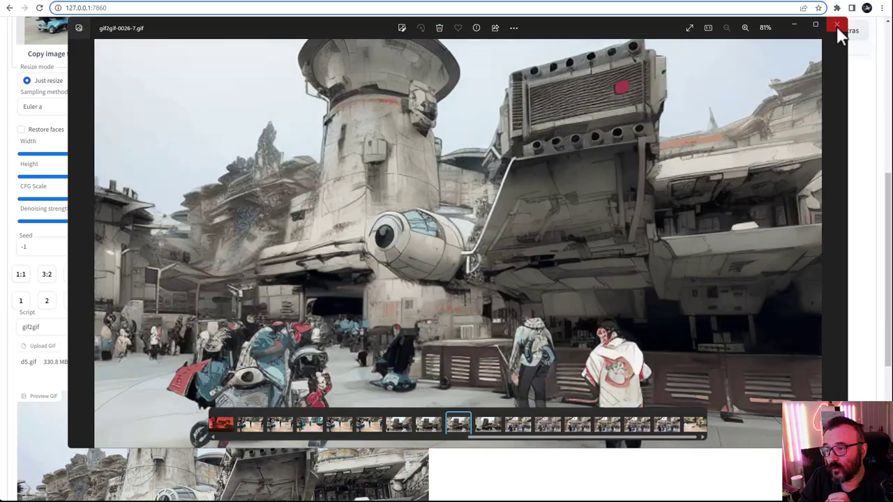
pyautogui.click(837, 28)
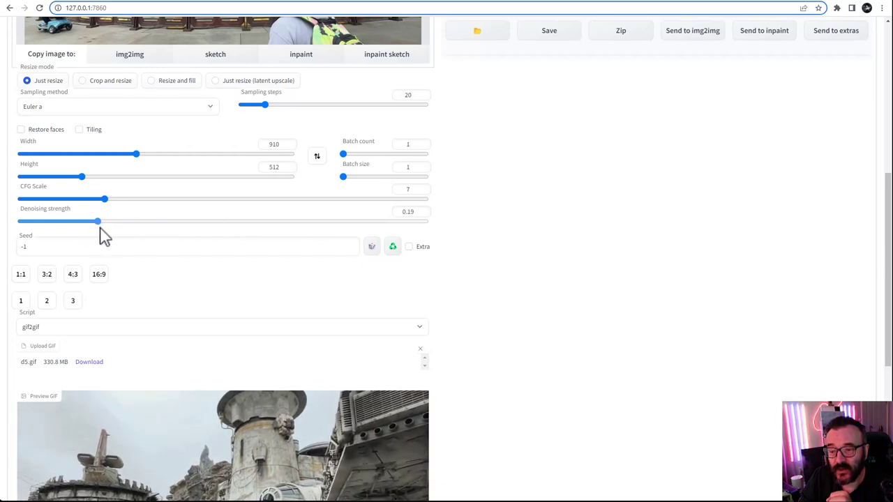
# - Review denoising 0.2, 10 sampling steps and the d5.gif preview's 261-frame count
pyautogui.scroll(1, 472, 266)
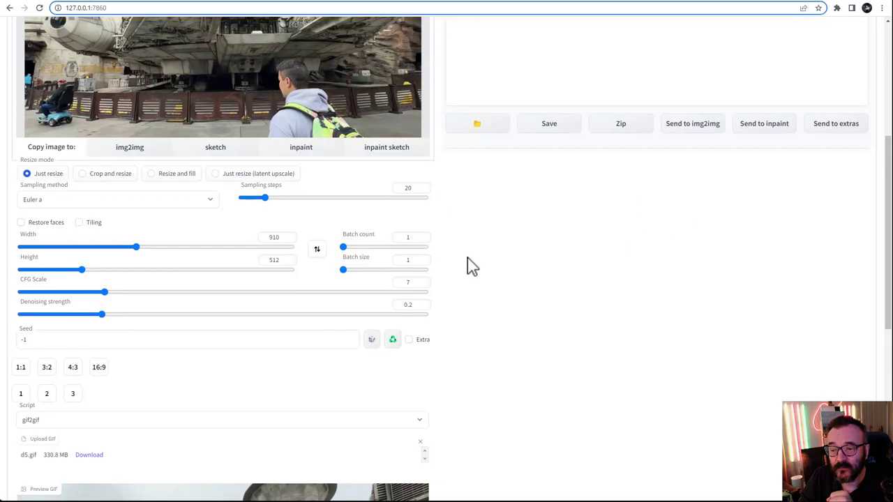
pyautogui.scroll(2, 499, 176)
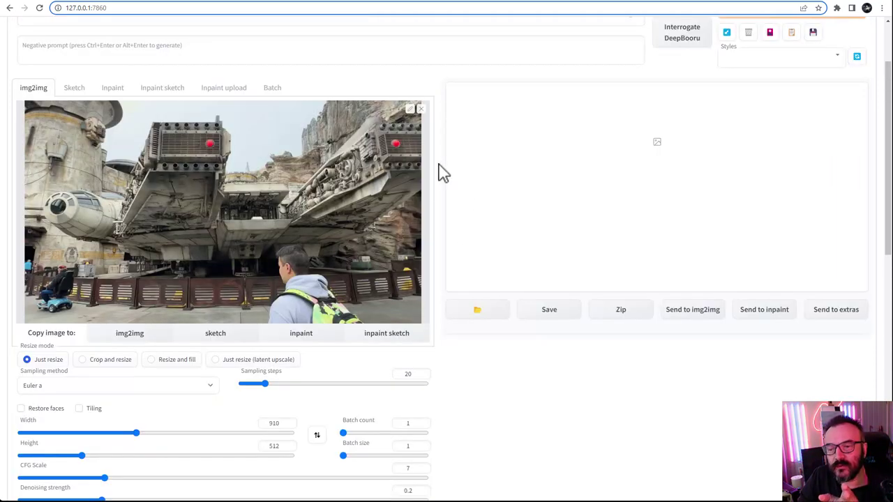
pyautogui.scroll(-2, 432, 176)
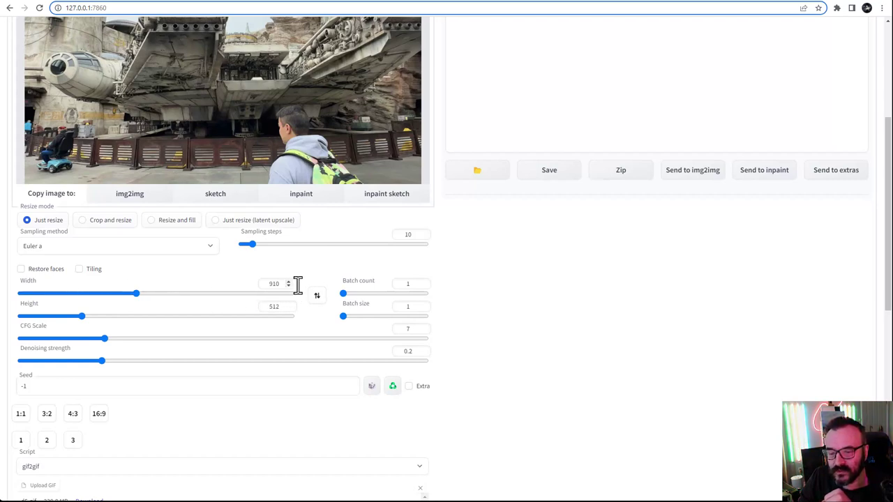
pyautogui.scroll(-1, 478, 300)
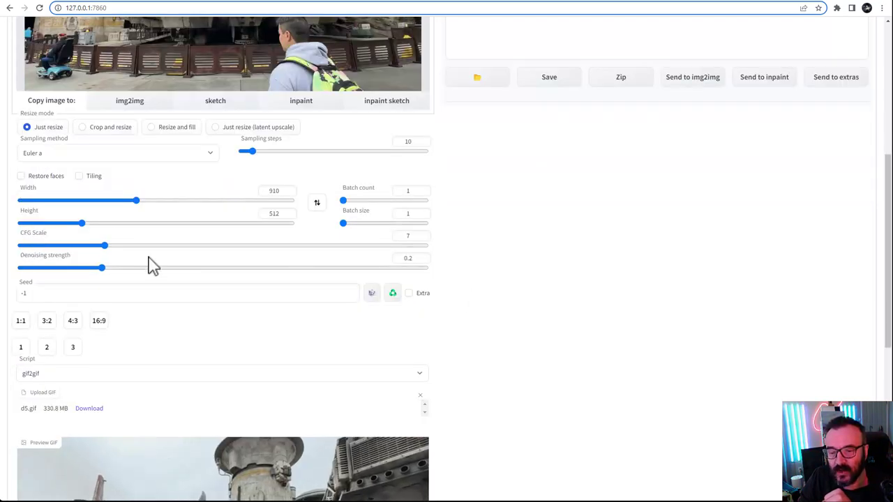
pyautogui.scroll(-4, 489, 321)
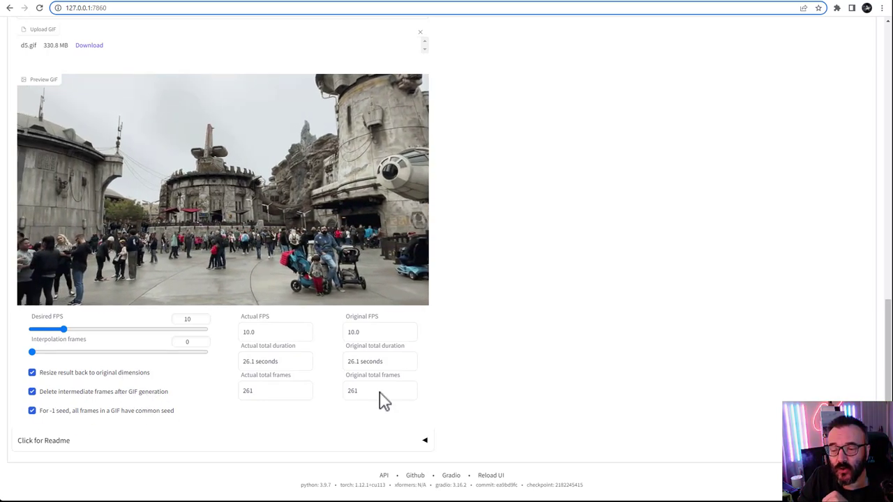
pyautogui.scroll(1, 413, 395)
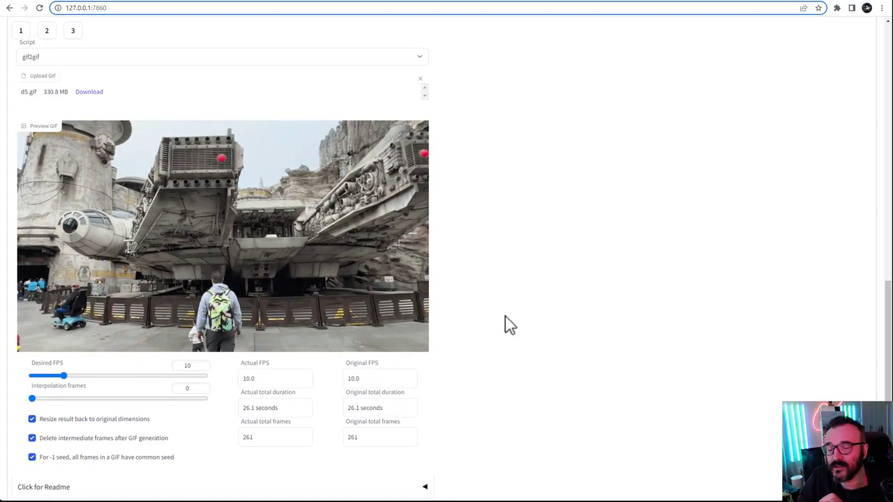
# - Start the 261-frame gif2gif batch and place the GPU performance window beside the console
pyautogui.scroll(5, 505, 323)
pyautogui.scroll(3, 501, 323)
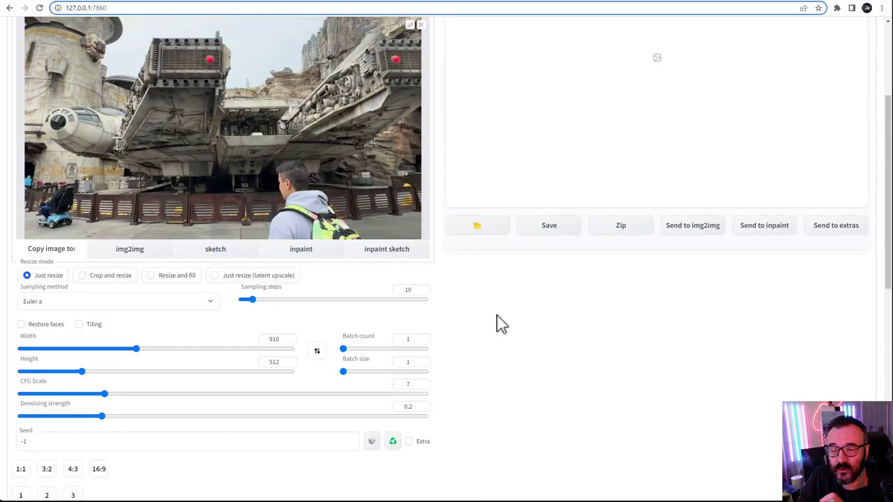
pyautogui.scroll(3, 498, 323)
pyautogui.scroll(-1, 498, 323)
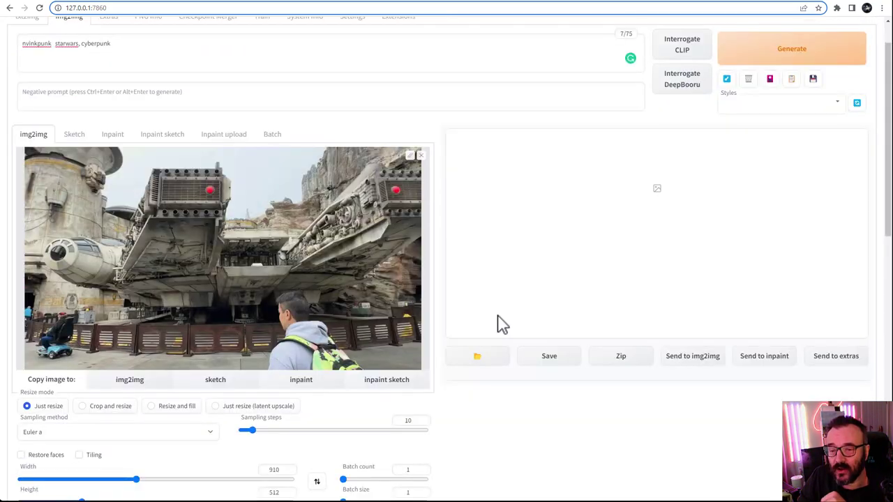
pyautogui.scroll(1, 498, 323)
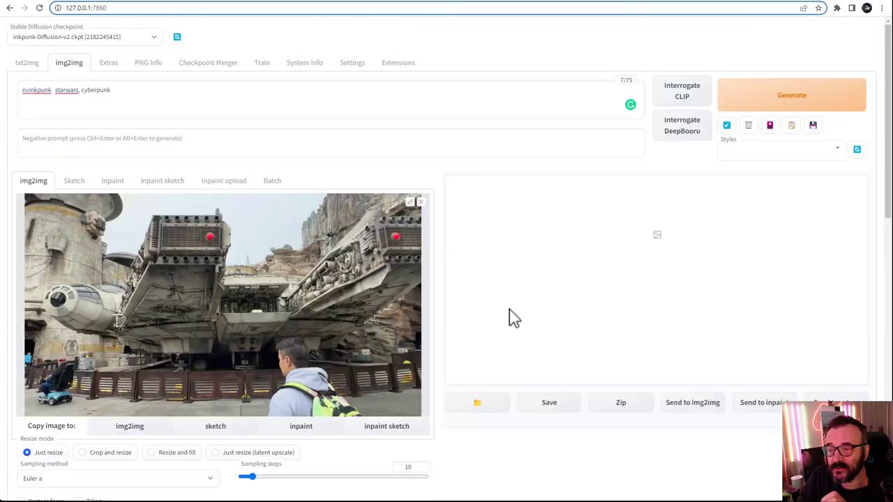
pyautogui.click(826, 106)
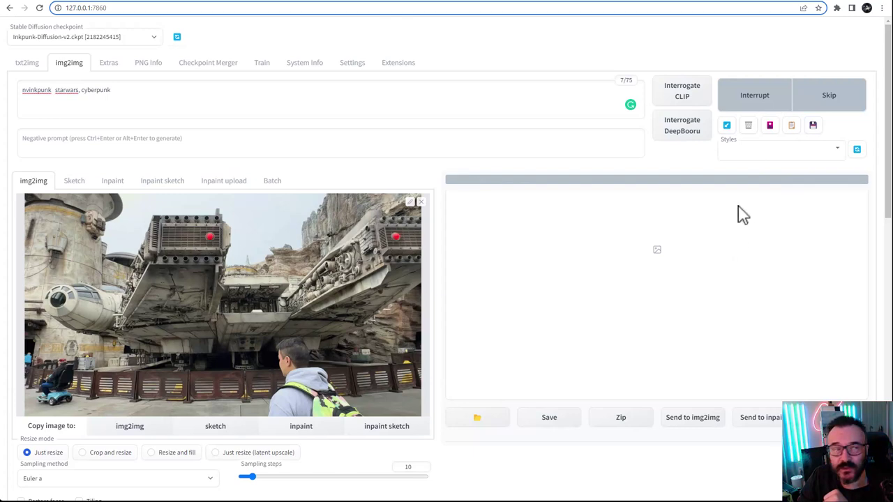
pyautogui.hotkey('alt', 'Tab')
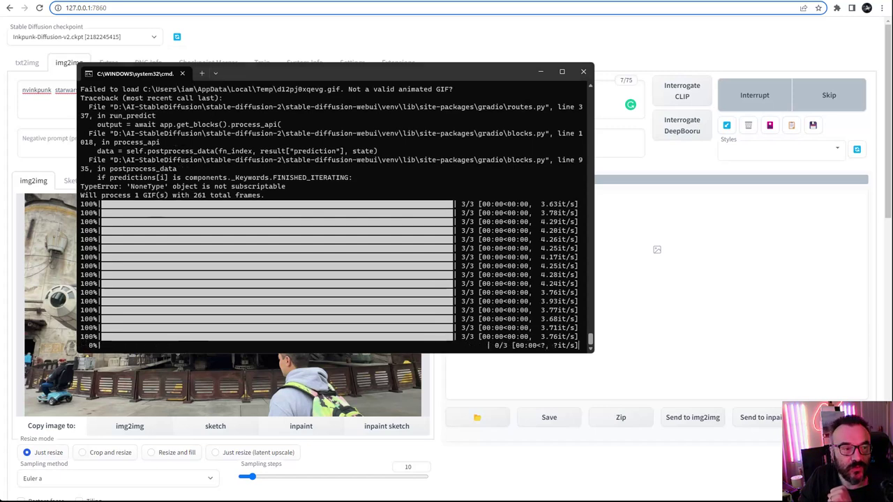
pyautogui.moveTo(329, 49); pyautogui.dragTo(558, 48)
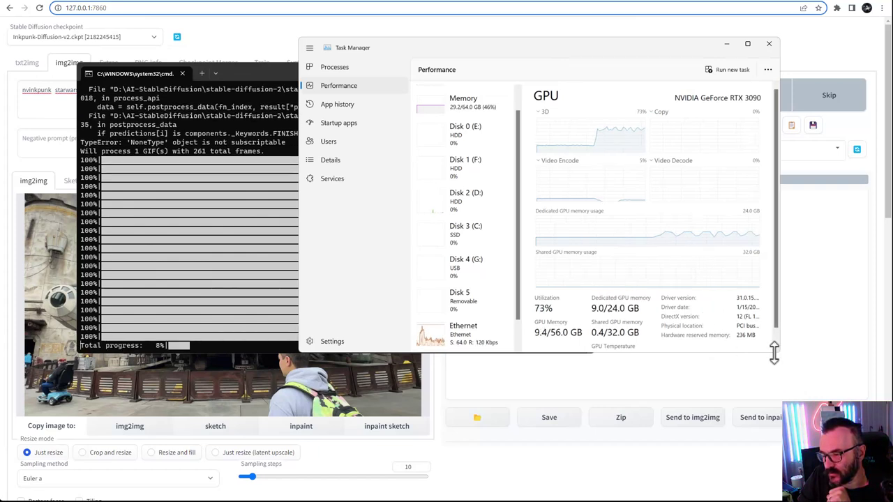
# - Enlarge Task Manager to show the RTX 3090's GPU 0 load, then close it
pyautogui.moveTo(779, 356); pyautogui.dragTo(835, 391)
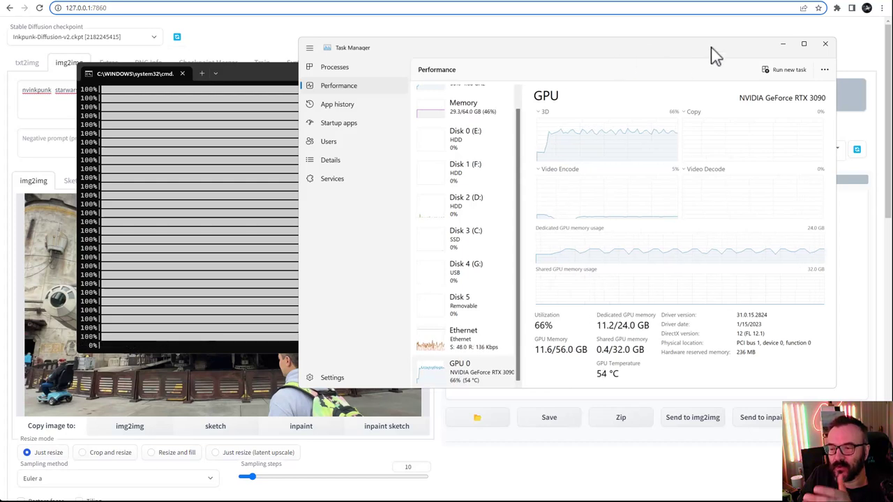
pyautogui.hotkey('alt', 'F4')
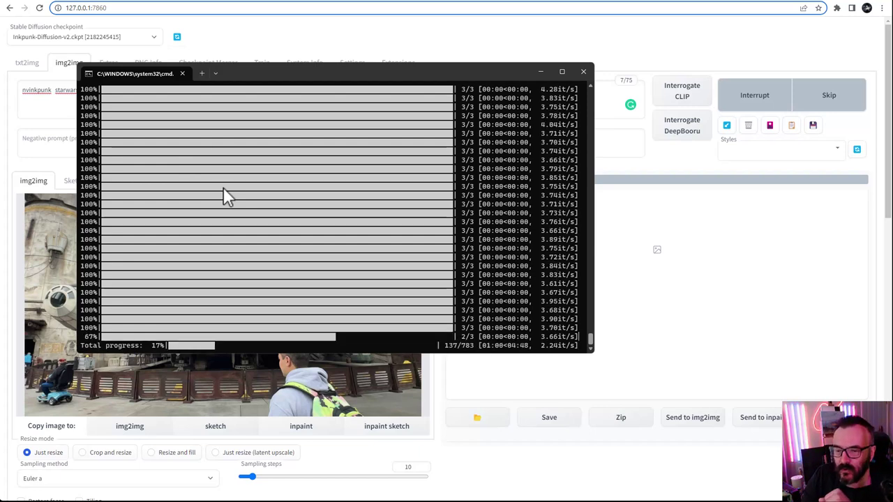
# - Leave the progress console running and switch back to the web UI
pyautogui.hotkey('alt', 'Tab')
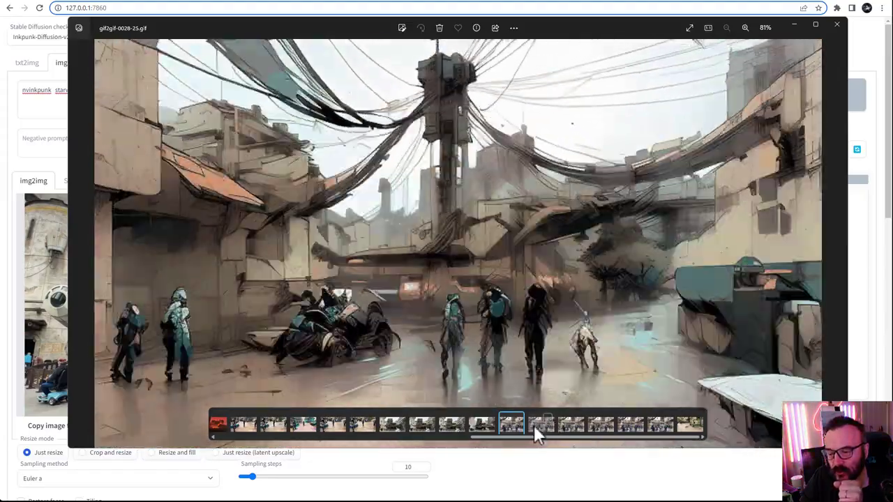
# - Step through park results gif2gif-0029 to gif2gif-0033, then advance to vlad.gif
pyautogui.click(534, 426)
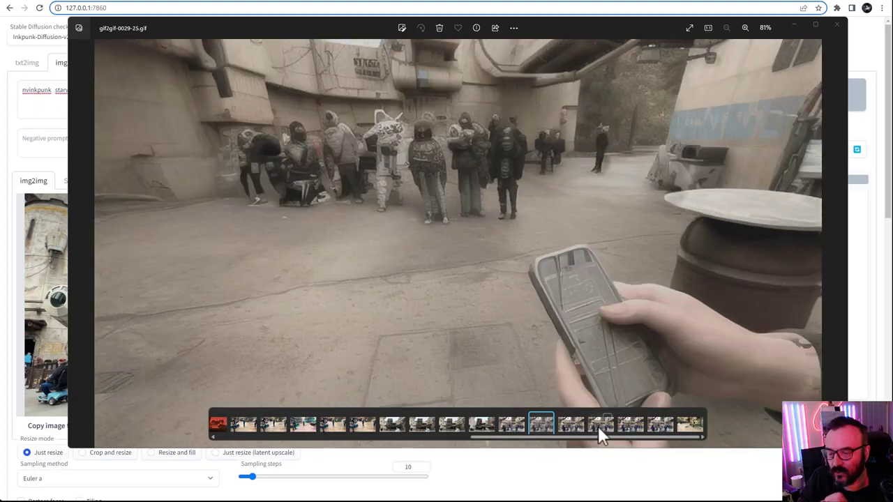
pyautogui.click(570, 423)
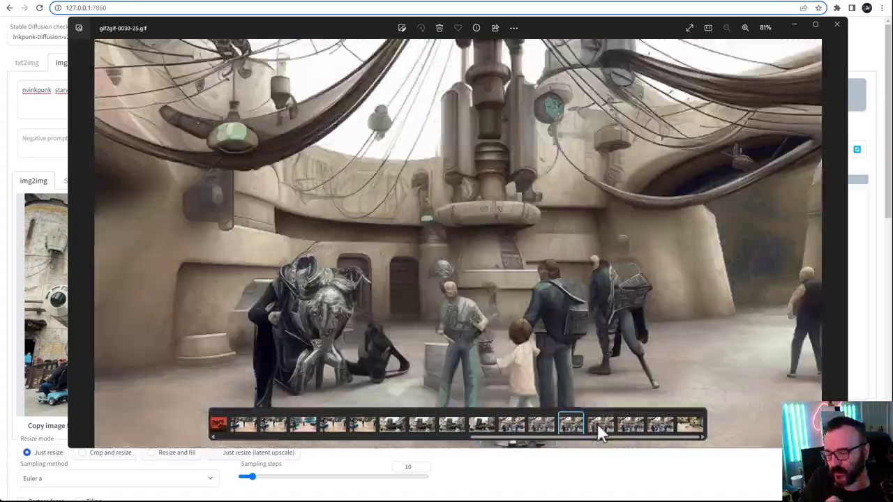
pyautogui.click(599, 424)
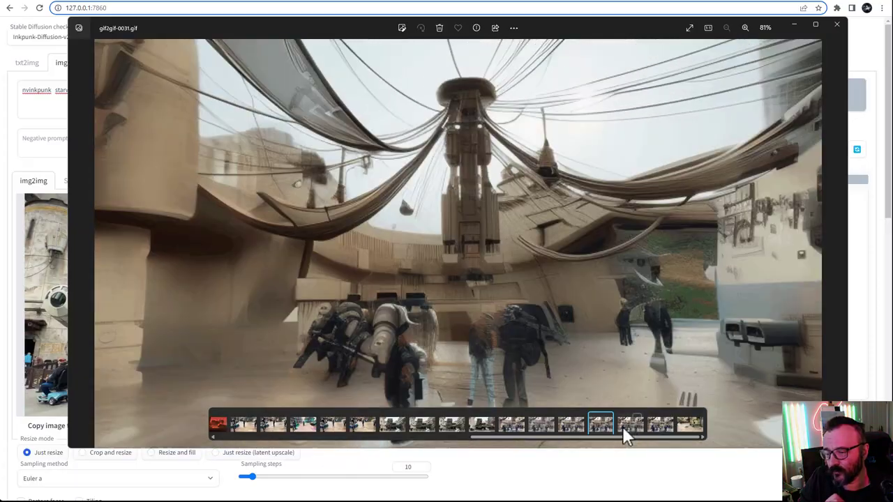
pyautogui.click(622, 425)
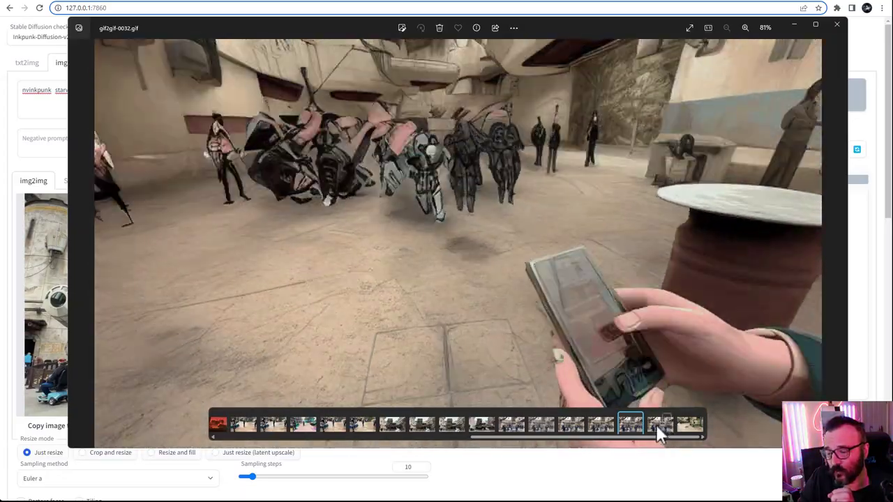
pyautogui.click(657, 424)
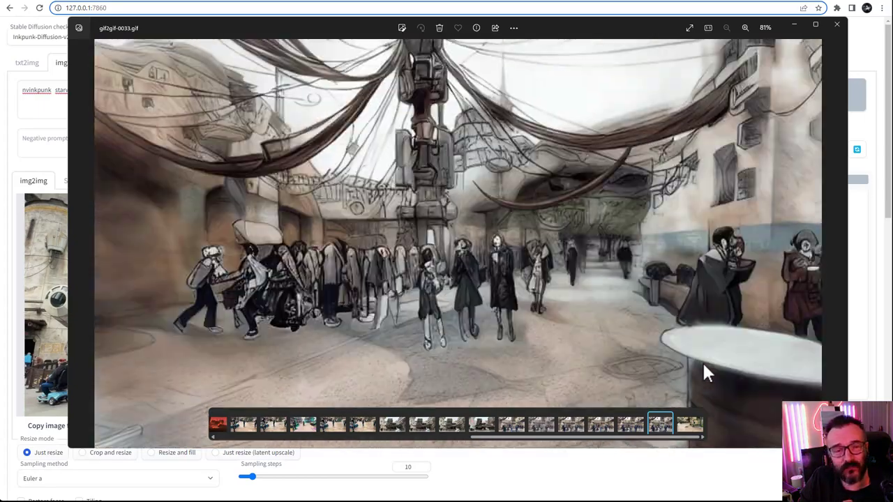
pyautogui.press('Right')
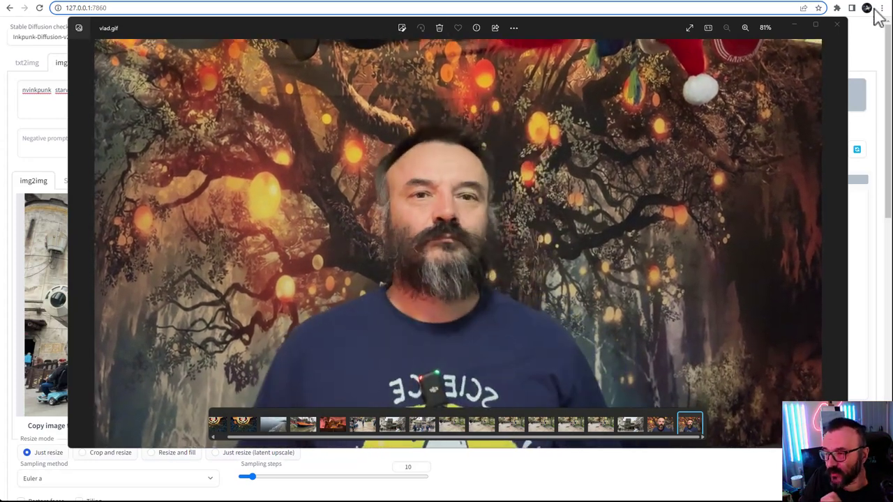
# - View portrait clips gif2gif-0007, 0009, 0013 and 0016, then advance to d2.gif
pyautogui.click(837, 27)
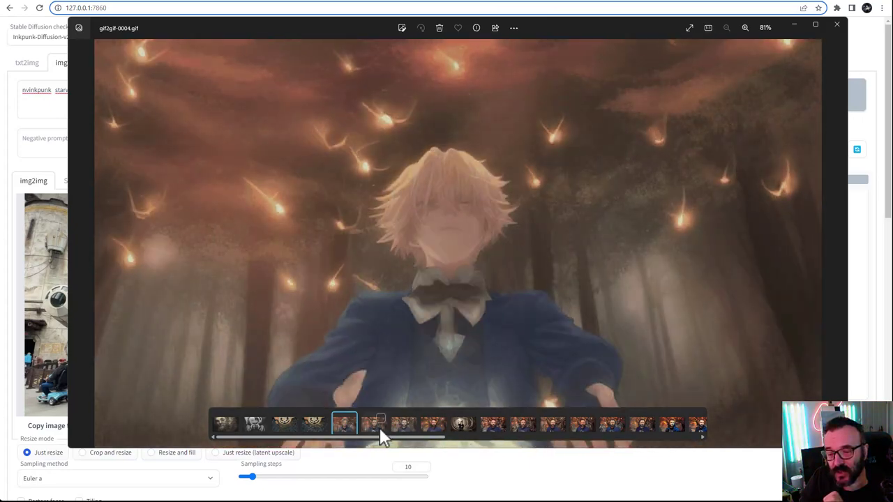
pyautogui.click(428, 425)
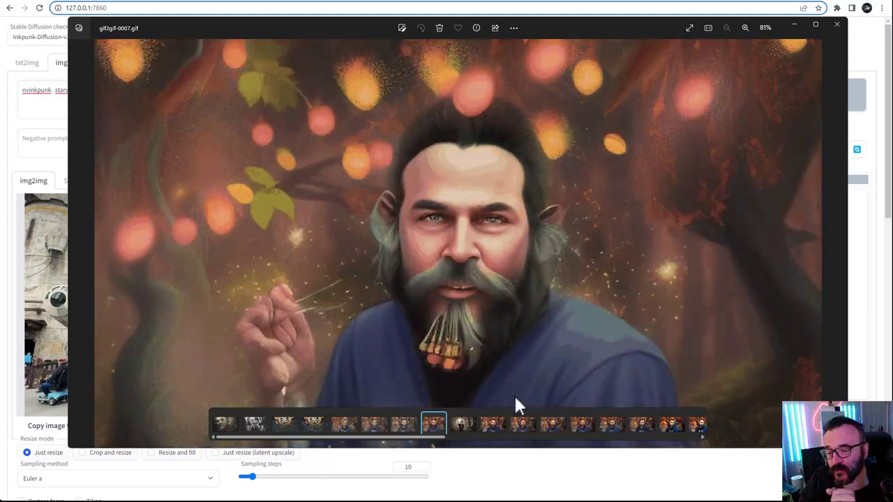
pyautogui.click(493, 424)
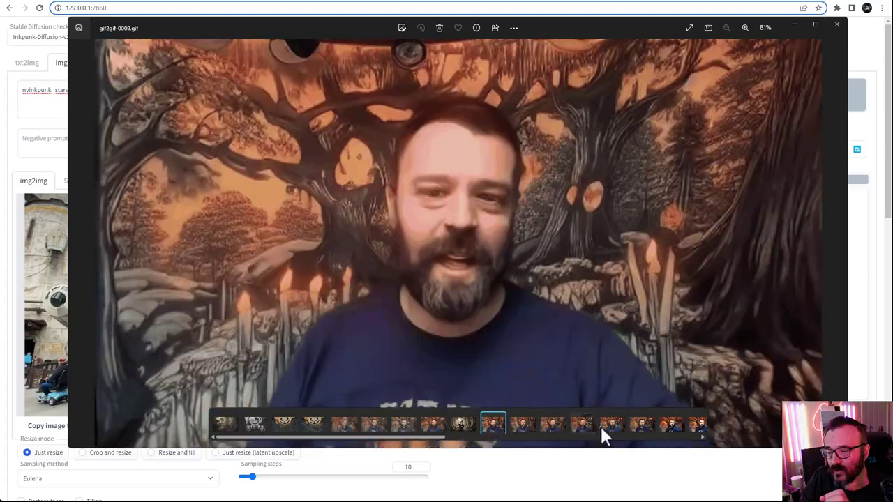
pyautogui.click(606, 433)
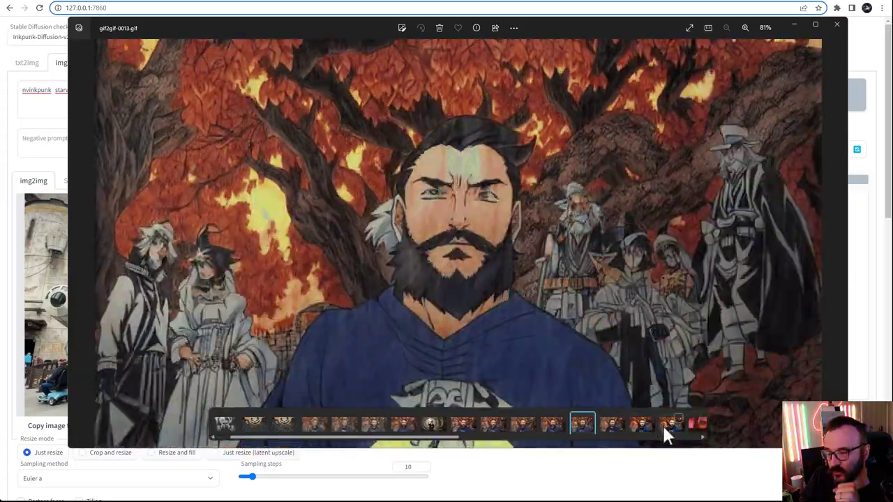
pyautogui.click(662, 426)
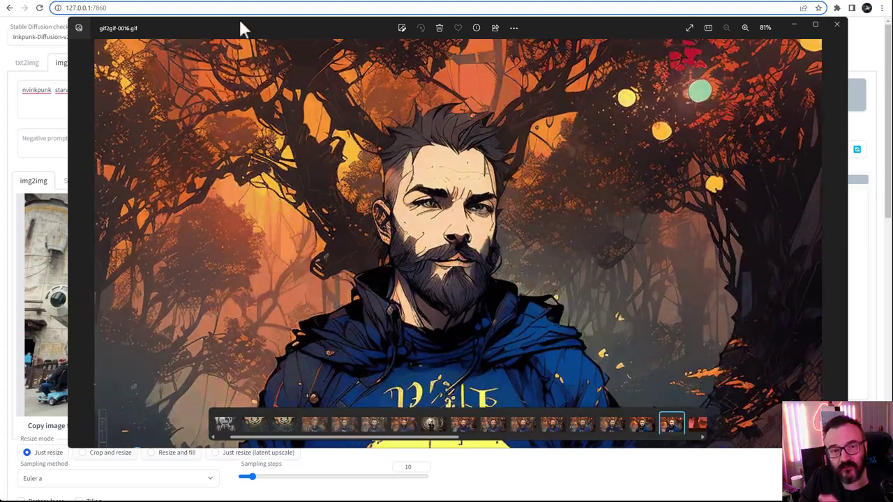
pyautogui.press('Right')
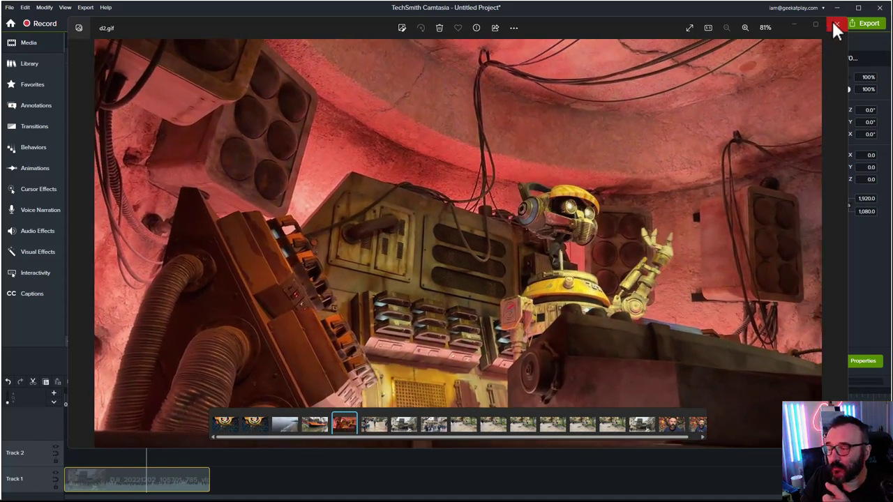
# - Close the Photos viewer showing the d2.gif robot scene
pyautogui.click(836, 24)
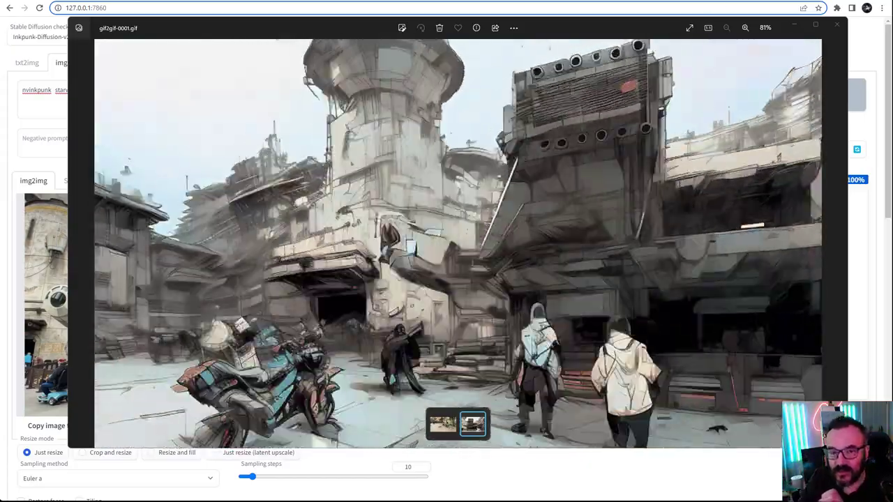
# - View the original 12 fps park clip d13-12fps.gif, then close Windows Photos
pyautogui.press('Left')
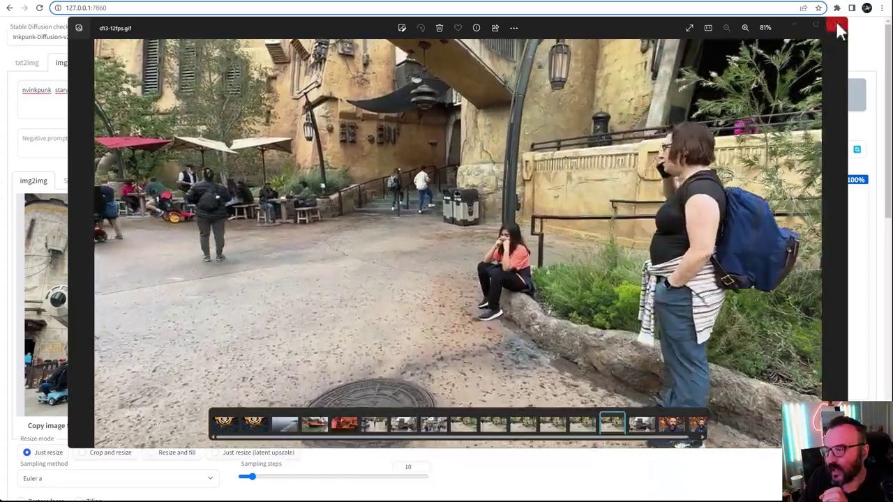
pyautogui.click(837, 26)
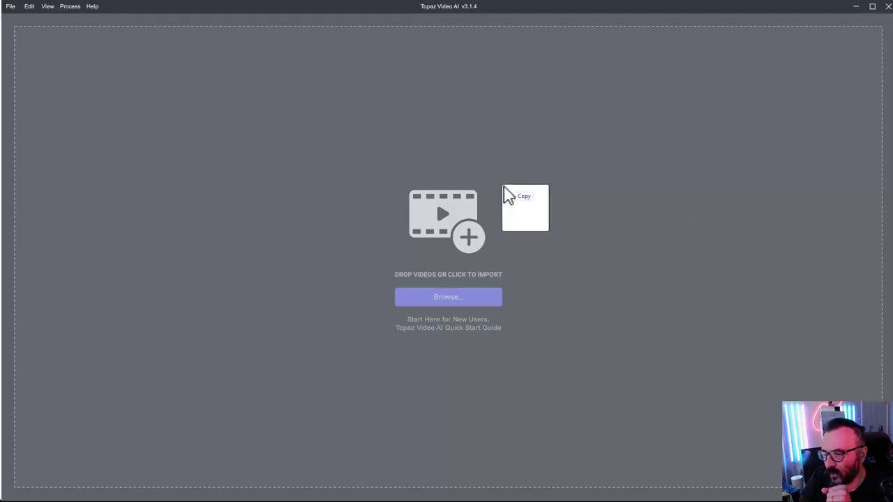
# - Load gif2gif-0000.gif and set output to 3840x2160 (4K) at the original 12.5 FPS
pyautogui.moveTo(505, 194); pyautogui.dragTo(612, 182)
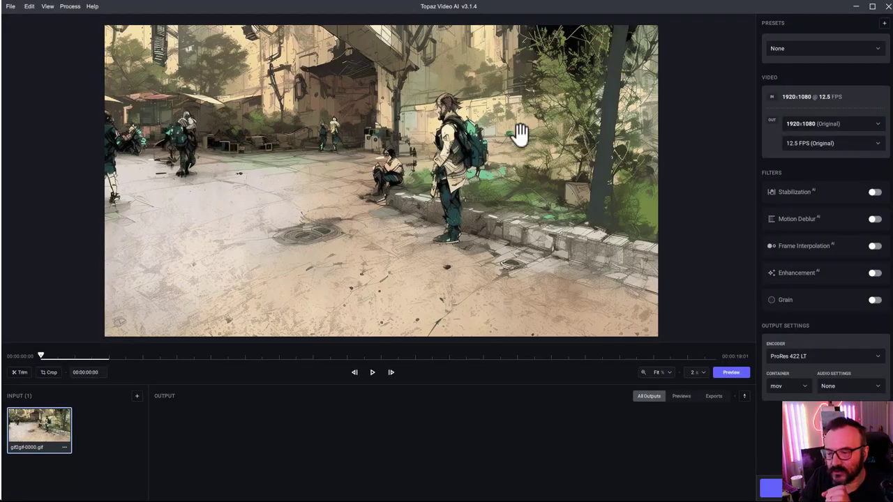
pyautogui.click(871, 129)
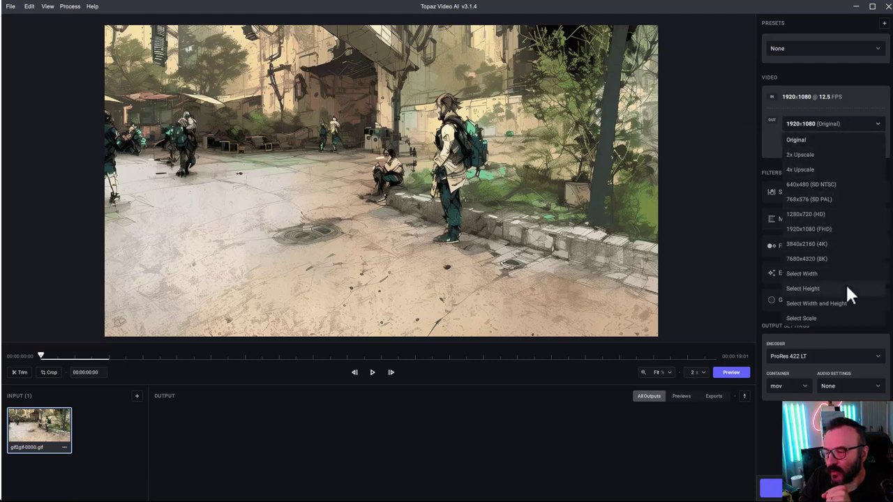
pyautogui.click(837, 244)
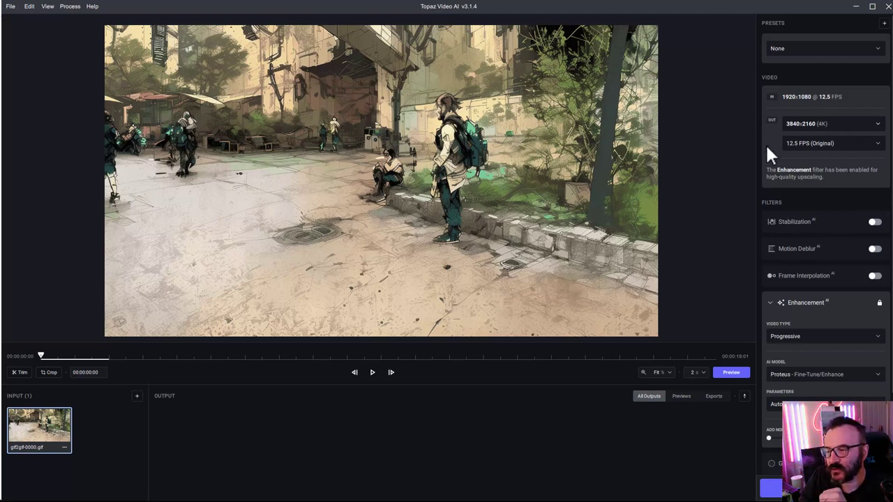
pyautogui.click(828, 143)
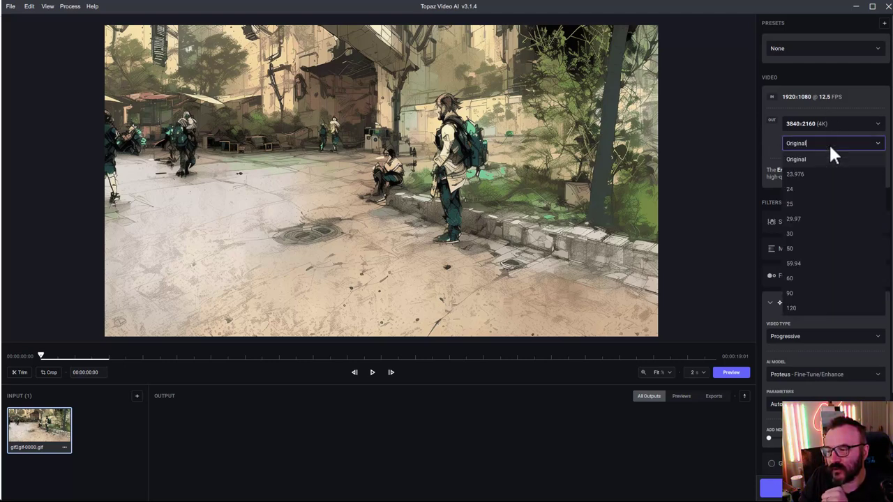
pyautogui.click(763, 140)
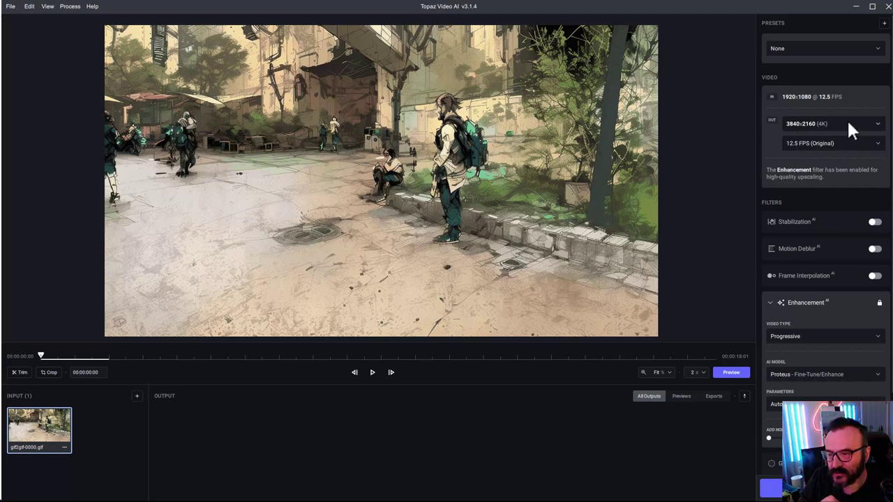
# - Turn on the Grain filter at amount 3 and start the export
pyautogui.scroll(-3, 801, 159)
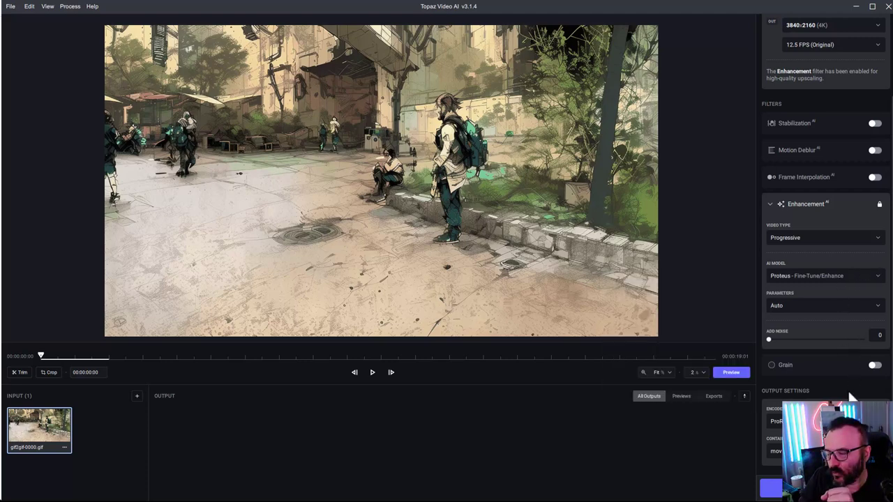
pyautogui.click(773, 365)
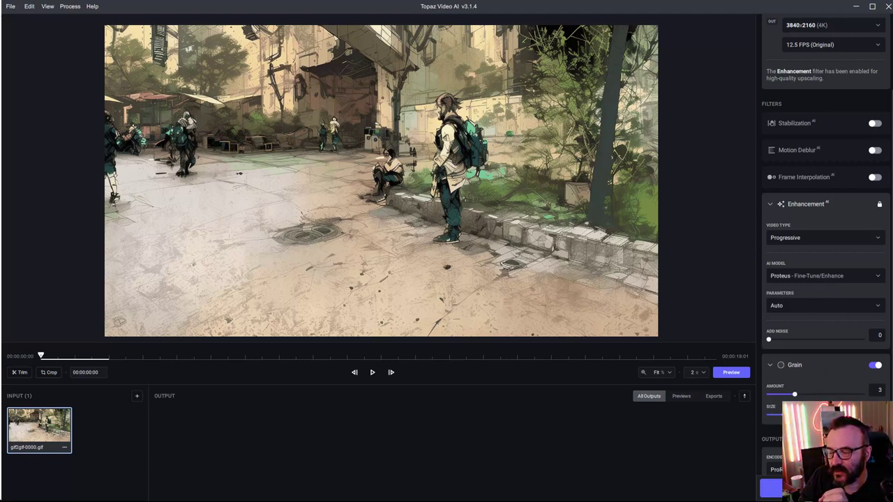
pyautogui.hotkey('ctrl', 'e')
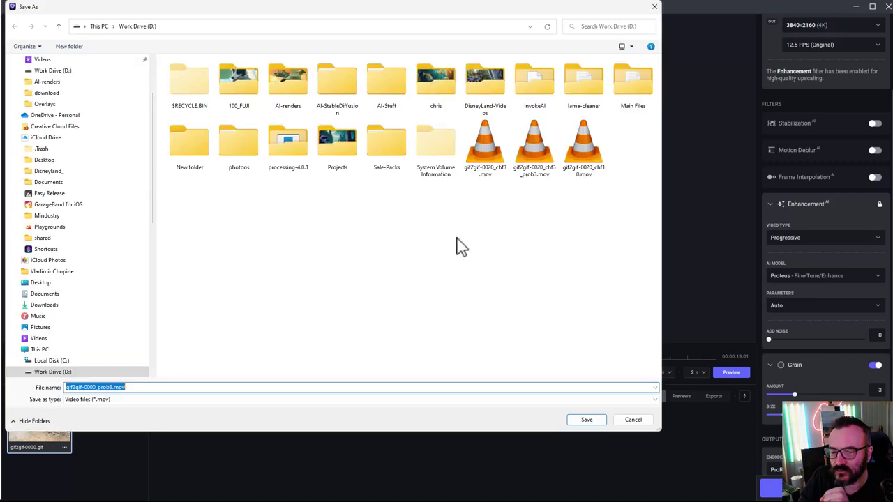
# - Save the export as gif2gif-0000_prob3.mov and let the 4K render finish
pyautogui.press('Return')
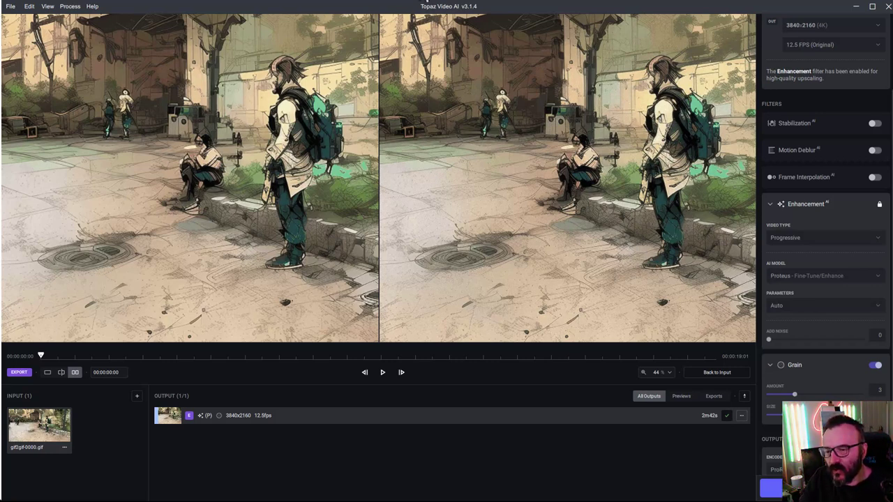
pyautogui.hotkey('alt', 'Tab')
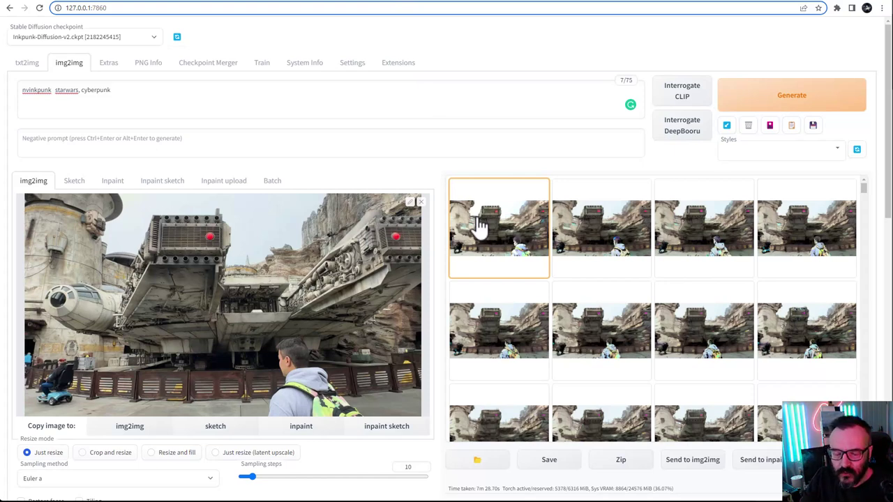